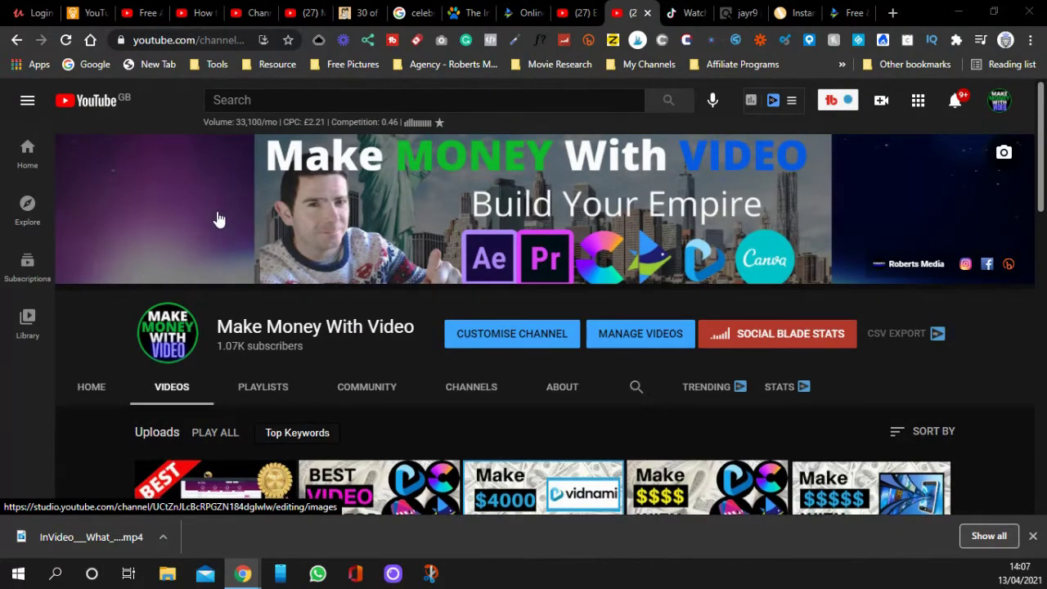
# Step: Browse the Make Money With Video channel's uploads, then switch to the TikTok For You feed
pyautogui.scroll(-4, 219, 219)
pyautogui.scroll(1, 122, 315)
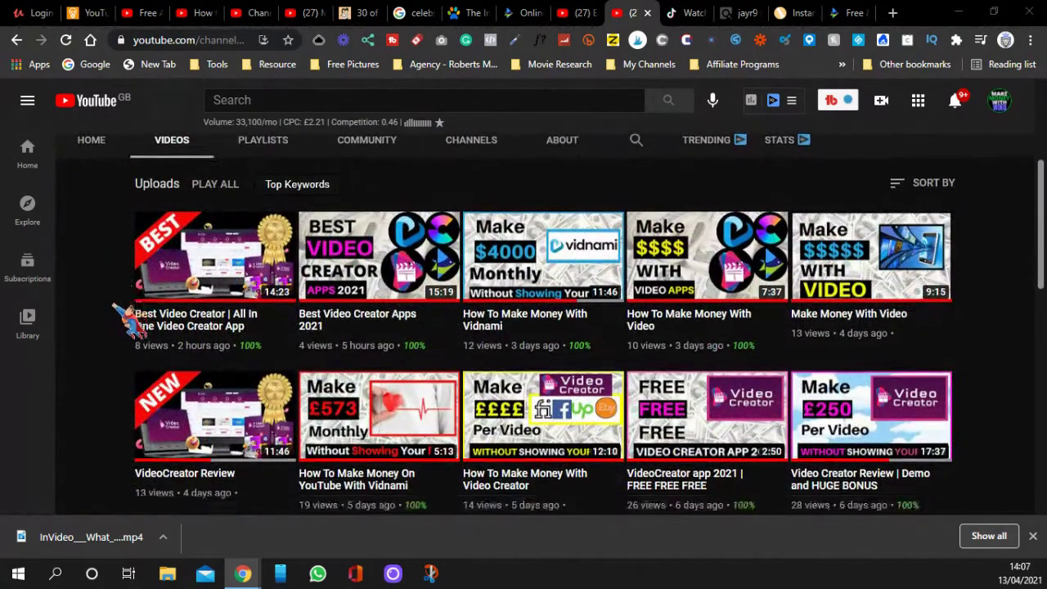
pyautogui.scroll(-1, 123, 315)
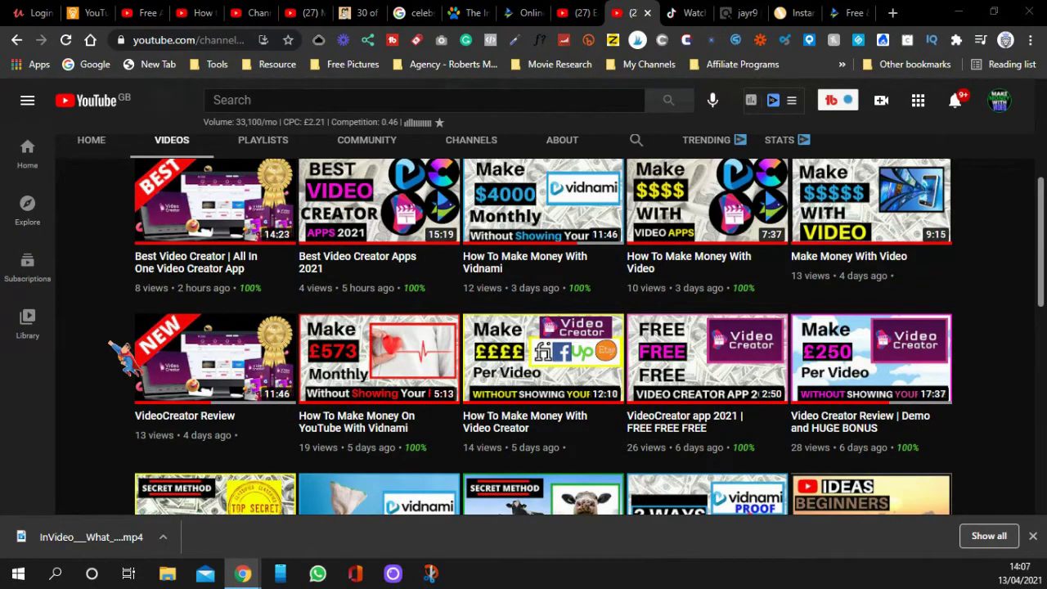
pyautogui.scroll(4, 122, 356)
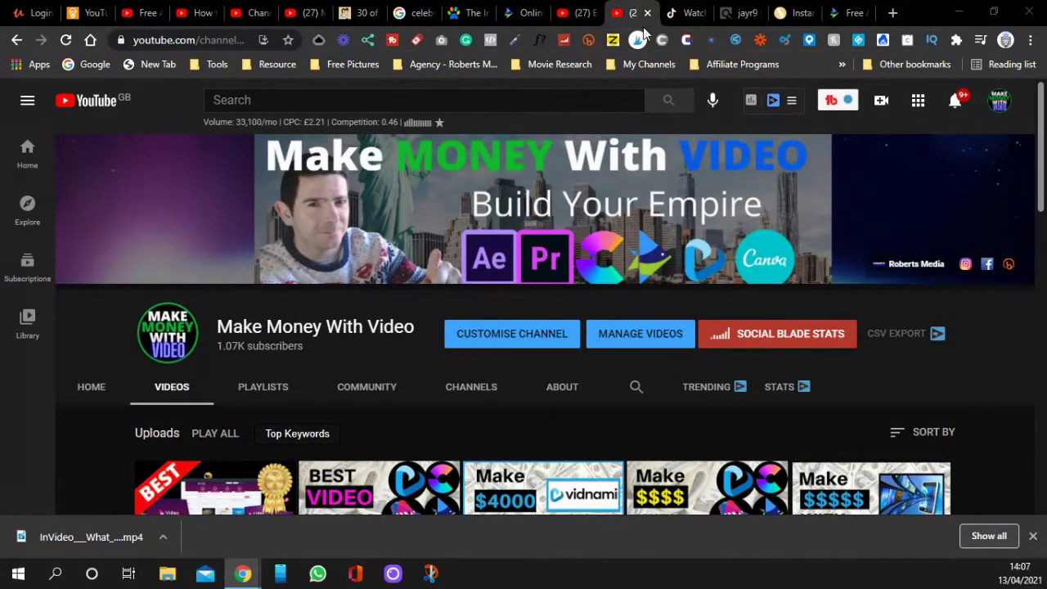
pyautogui.click(683, 15)
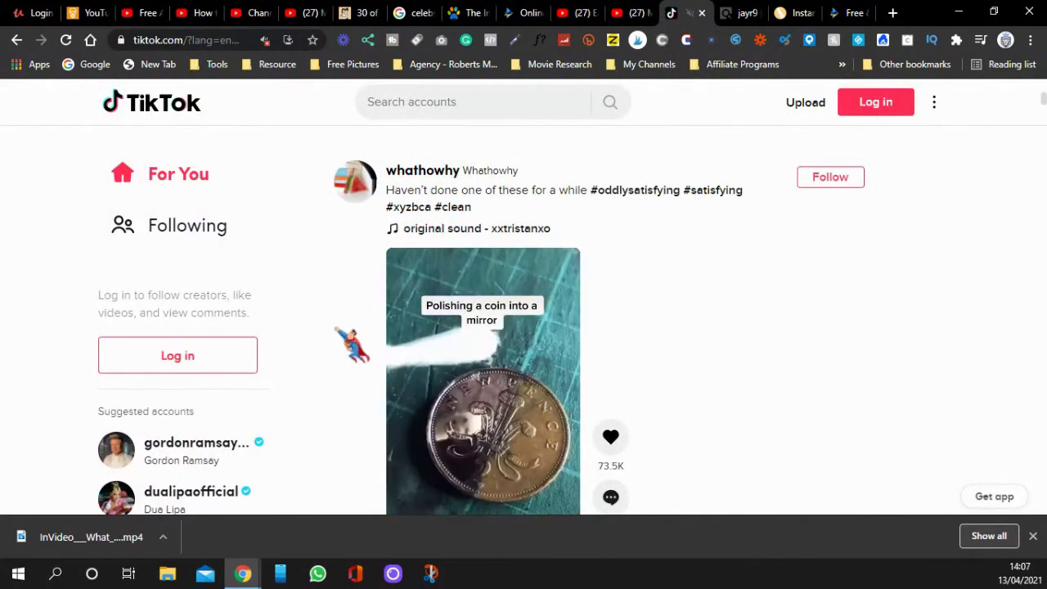
# Step: Scroll through the TikTok For You feed, then switch to ClickBank's Home & Garden results
pyautogui.scroll(-5, 352, 340)
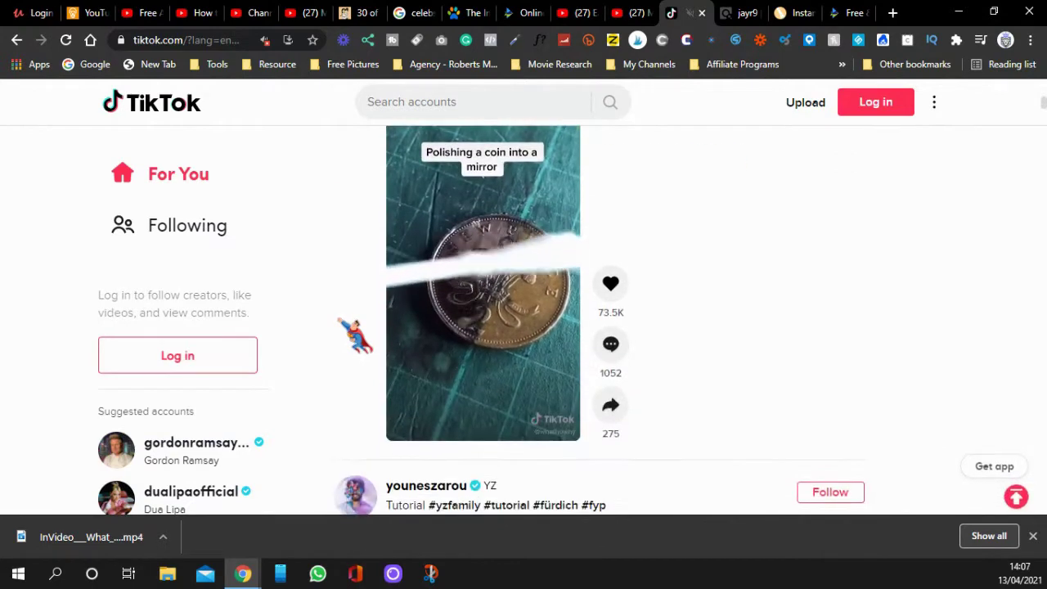
pyautogui.scroll(-3, 351, 335)
pyautogui.scroll(-5, 341, 283)
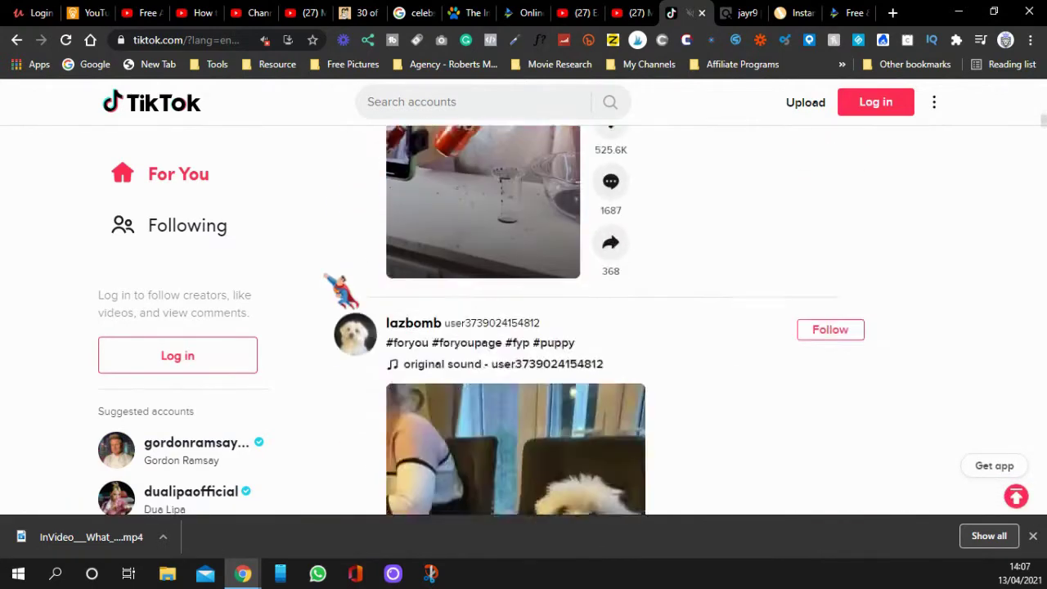
pyautogui.scroll(-10, 362, 327)
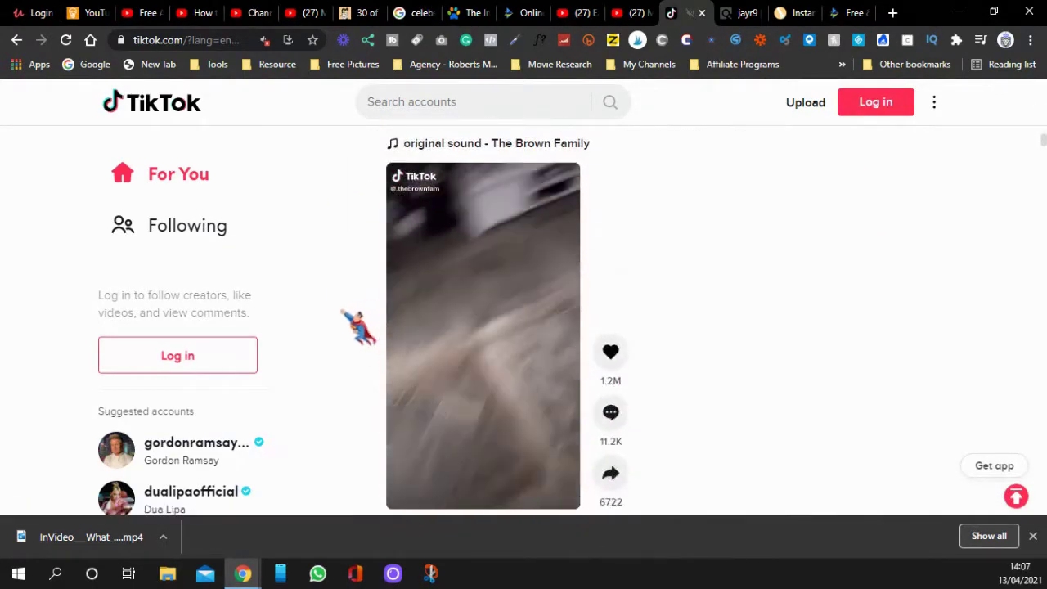
pyautogui.scroll(15, 348, 325)
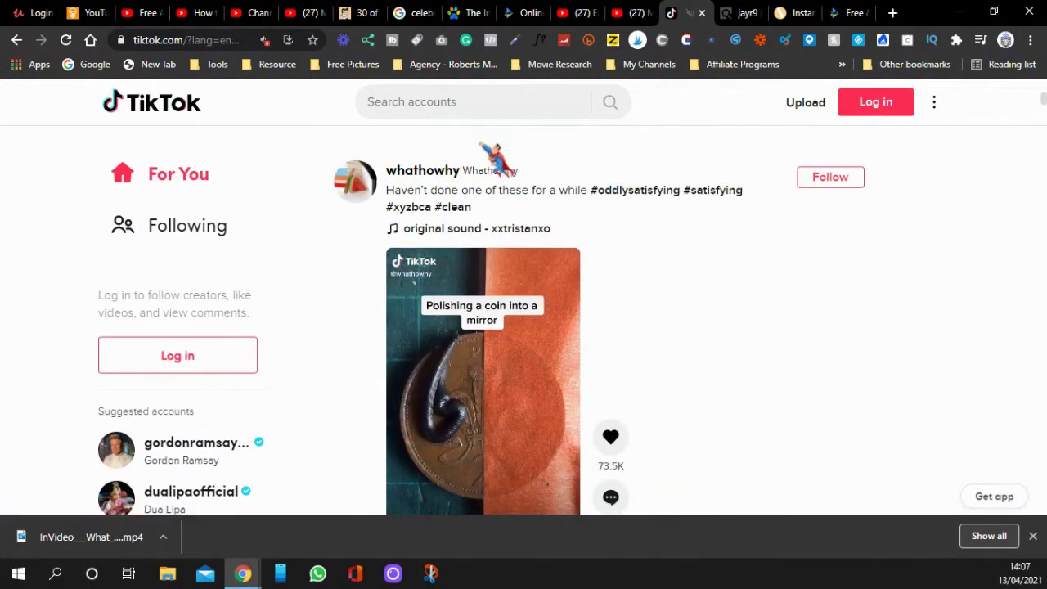
pyautogui.click(740, 13)
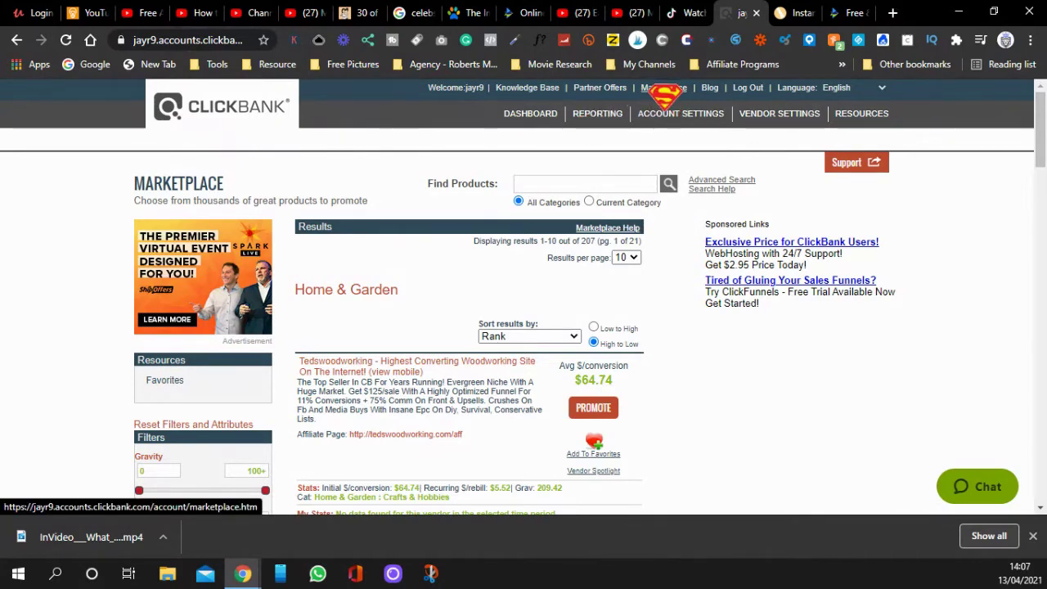
pyautogui.scroll(-12, 357, 331)
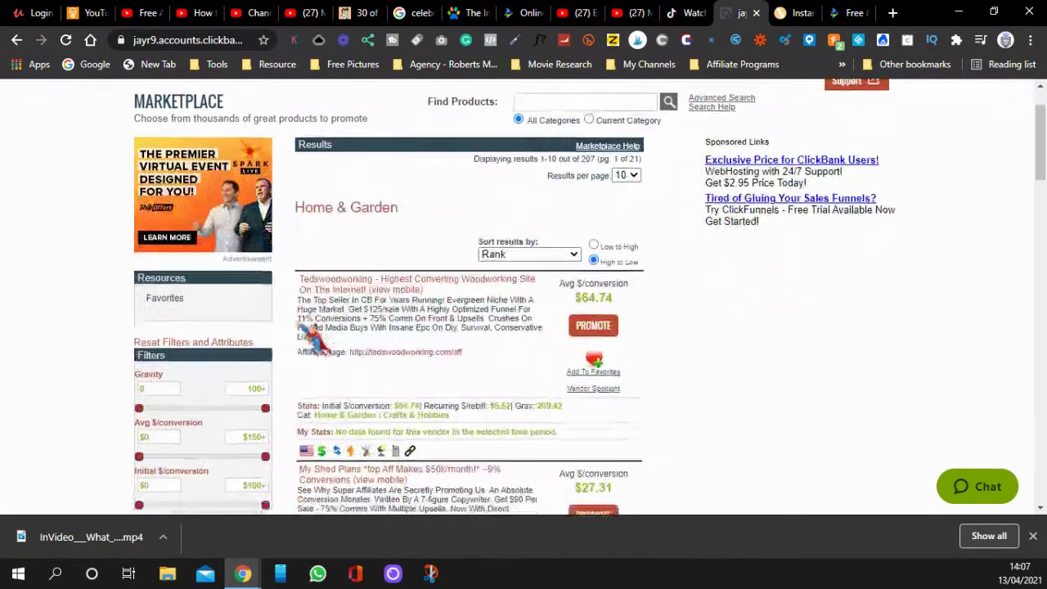
pyautogui.scroll(-1, 106, 342)
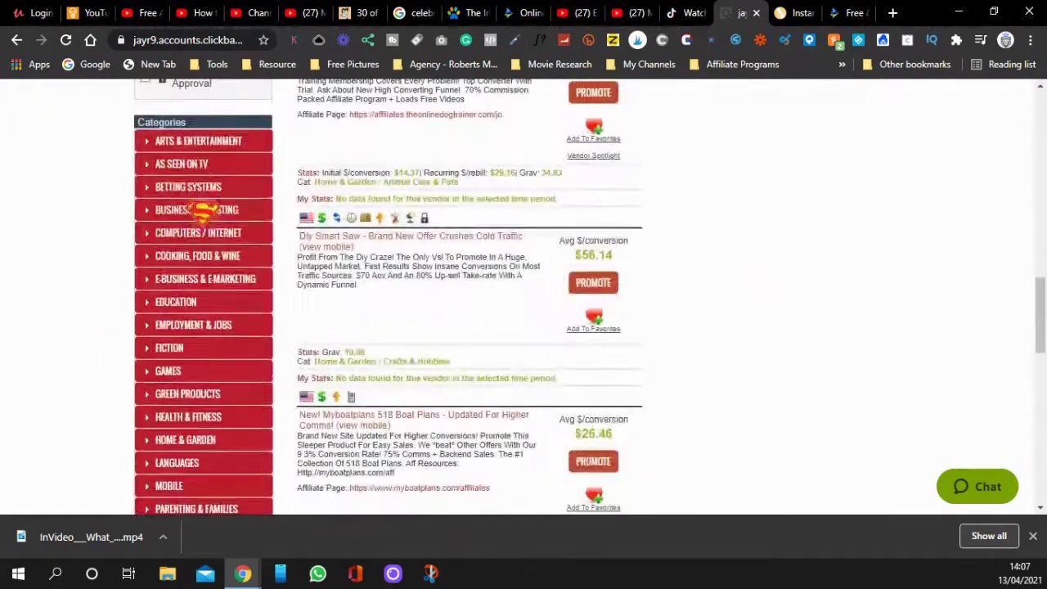
pyautogui.scroll(-5, 98, 339)
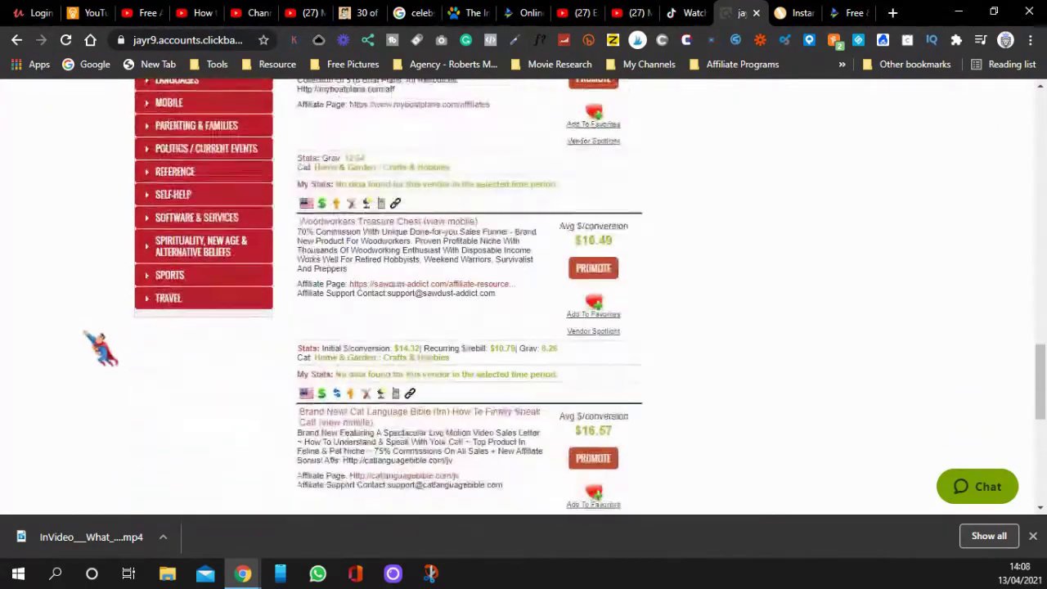
pyautogui.scroll(4, 105, 346)
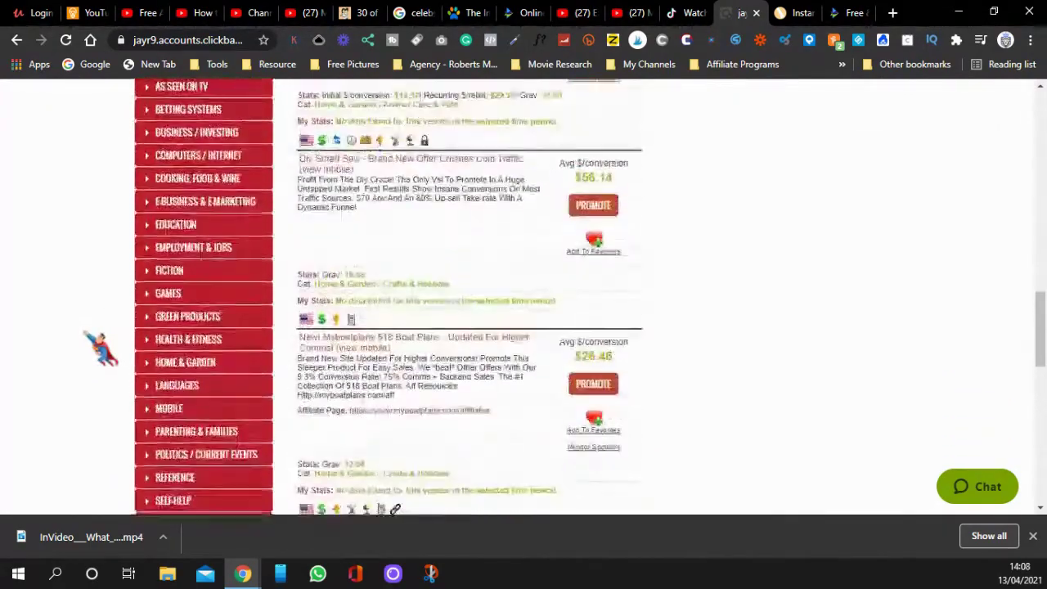
pyautogui.click(143, 373)
pyautogui.scroll(-4, 115, 360)
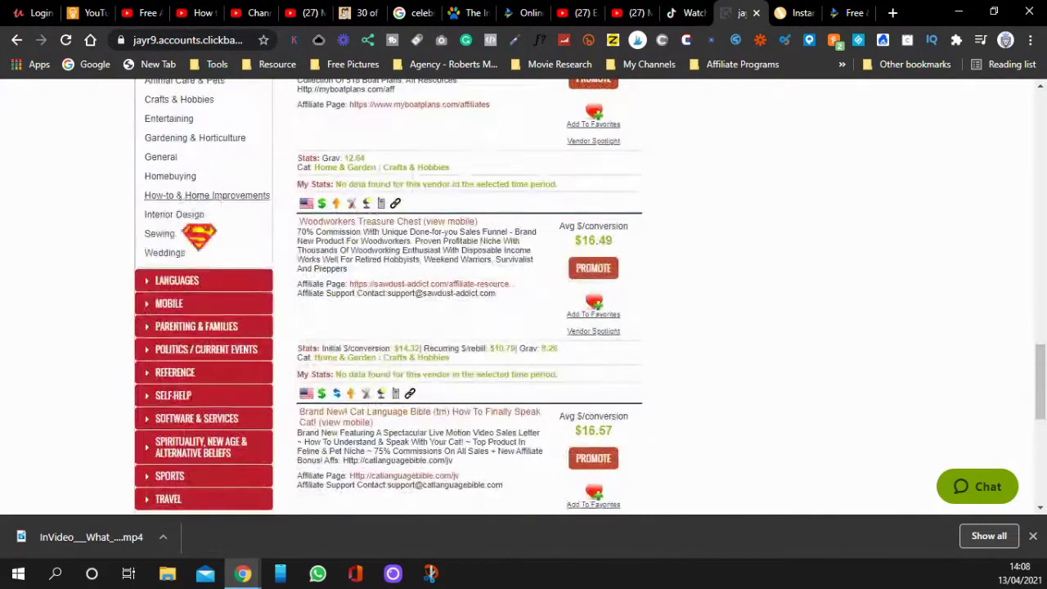
pyautogui.scroll(2, 155, 259)
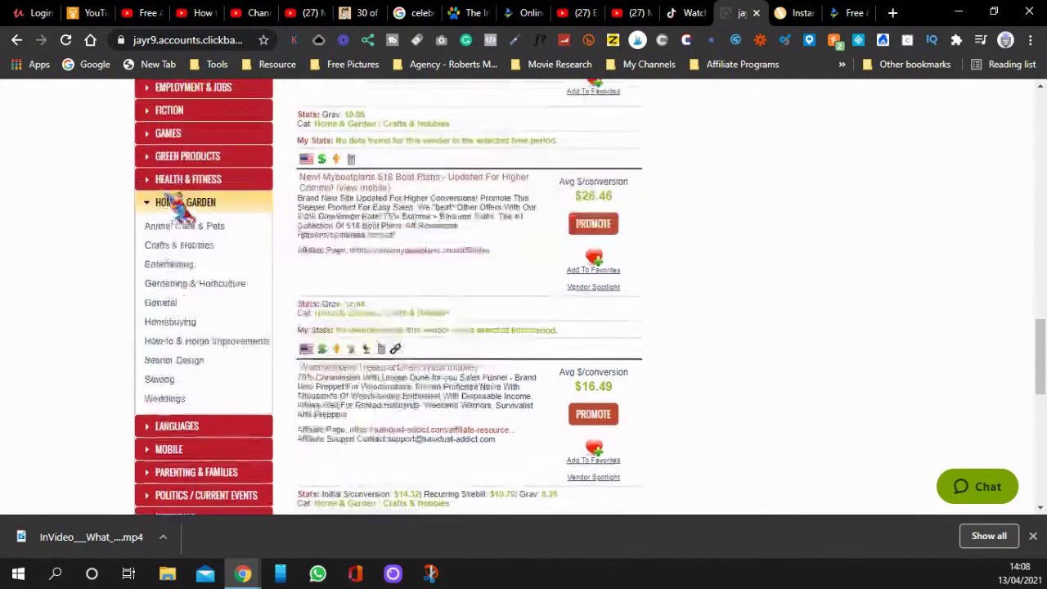
pyautogui.scroll(9, 479, 168)
pyautogui.scroll(8, 479, 169)
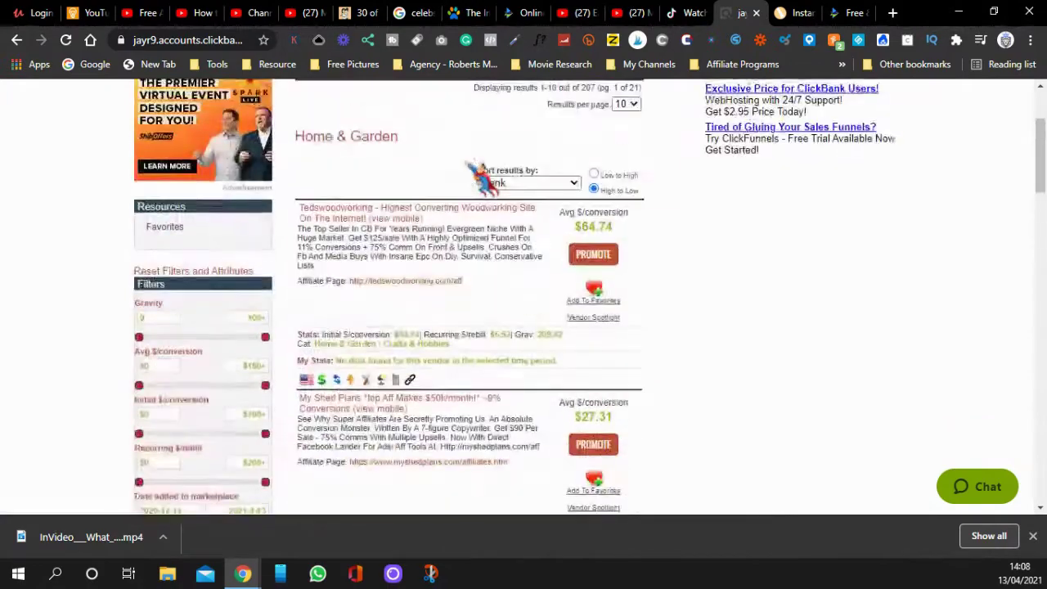
pyautogui.scroll(-2, 376, 225)
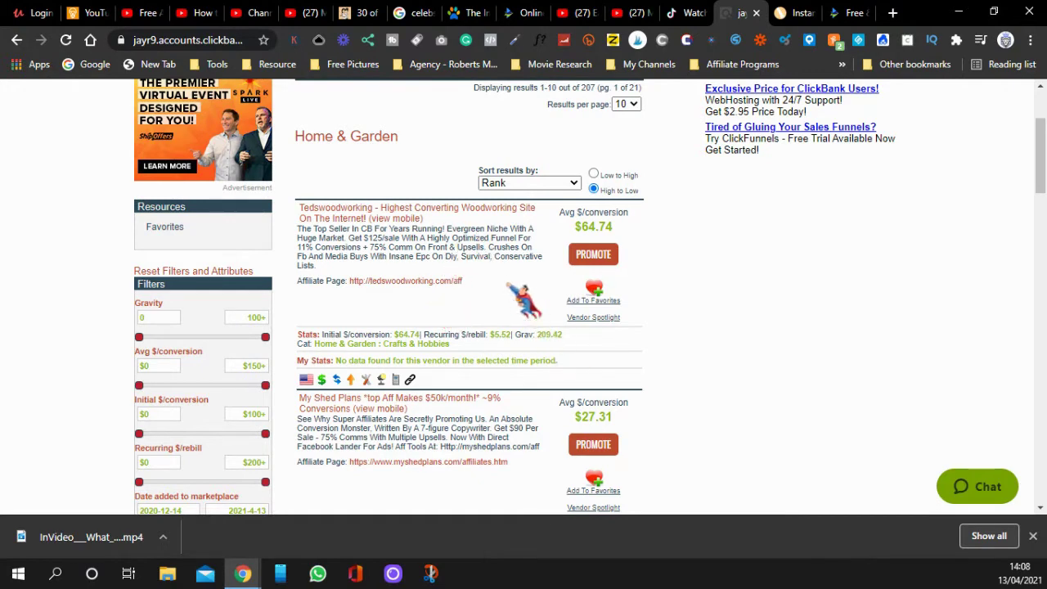
pyautogui.scroll(-3, 517, 294)
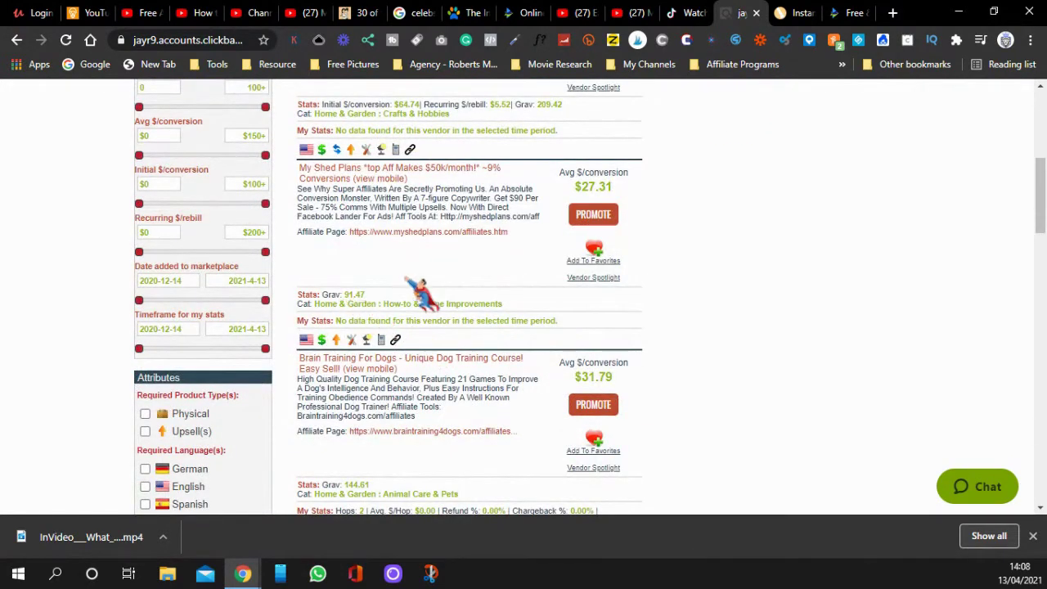
pyautogui.scroll(-2, 407, 280)
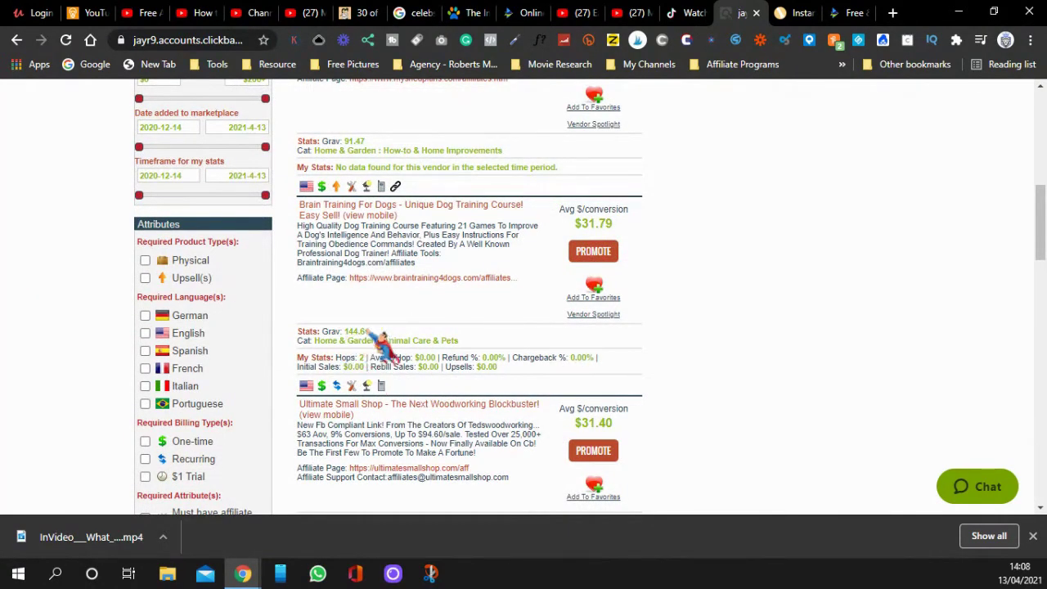
pyautogui.scroll(-3, 409, 327)
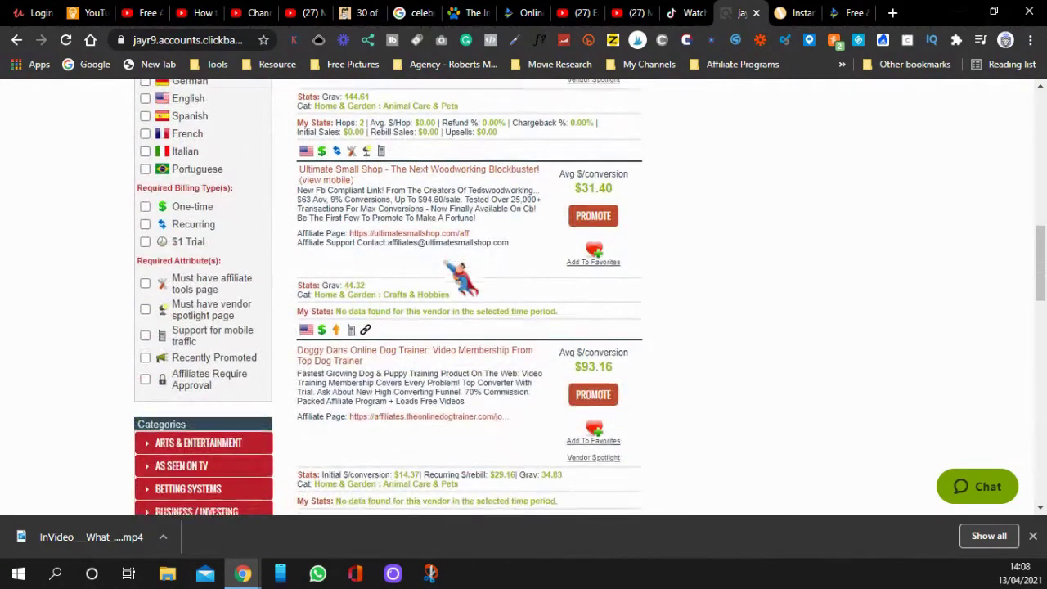
pyautogui.scroll(-1, 446, 263)
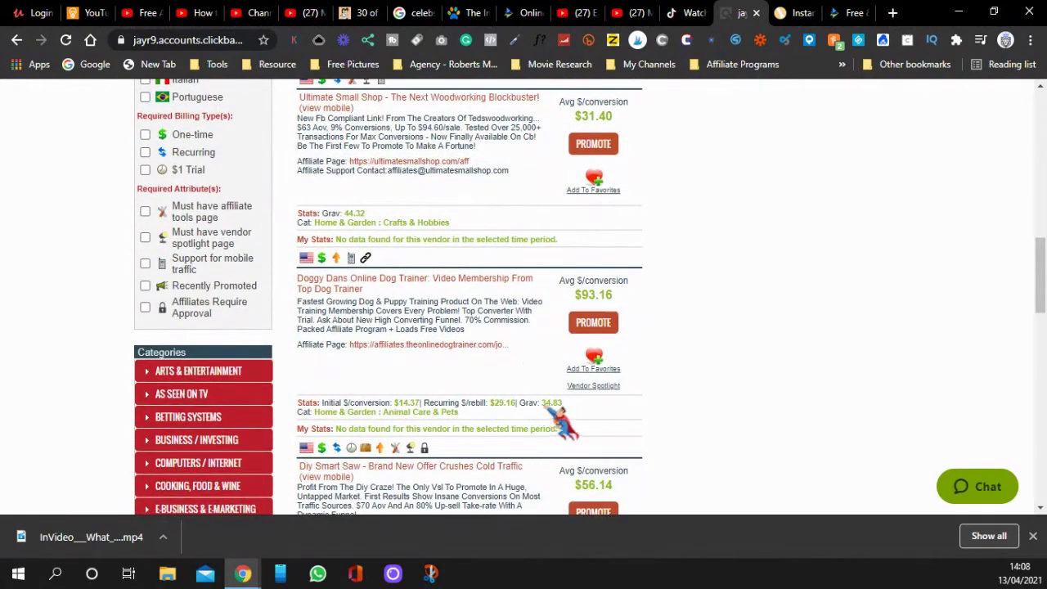
pyautogui.scroll(8, 558, 423)
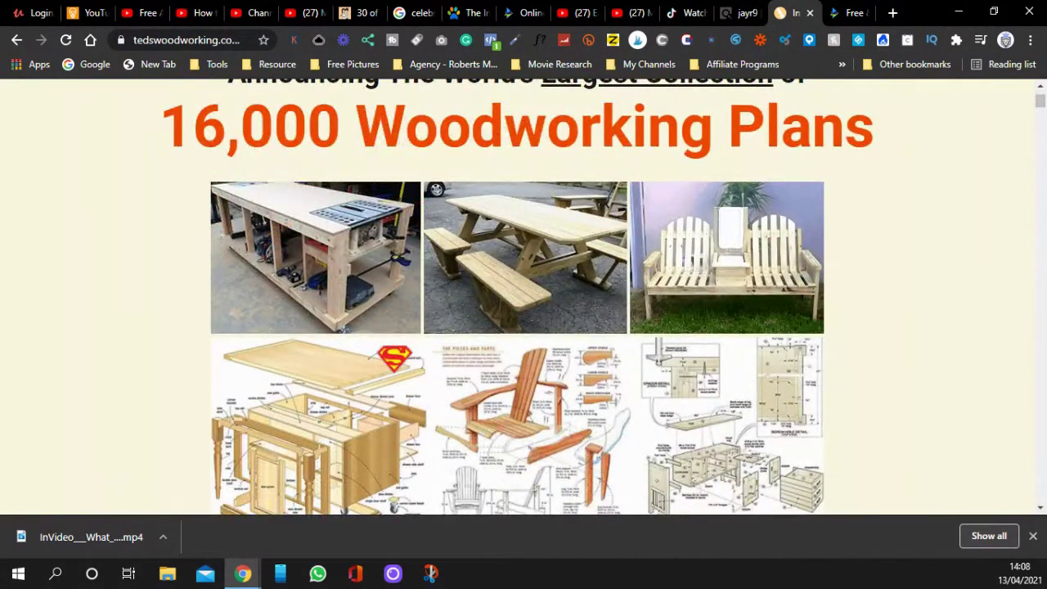
pyautogui.scroll(-4, 215, 362)
# Step: Back in the ClickBank results, open the Tedswoodworking sales page in a new tab
pyautogui.scroll(6, 221, 338)
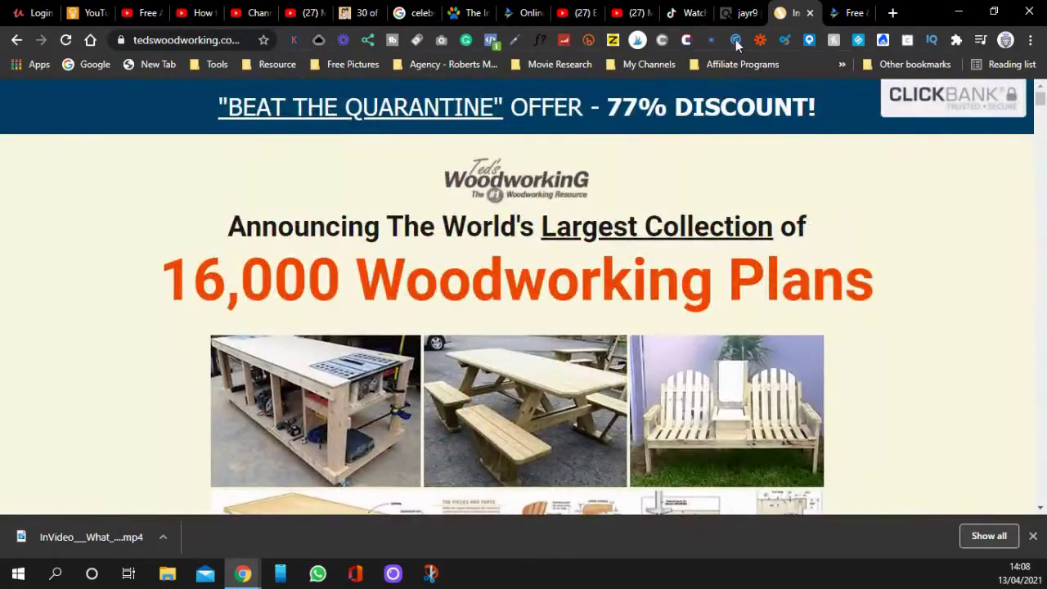
pyautogui.click(741, 13)
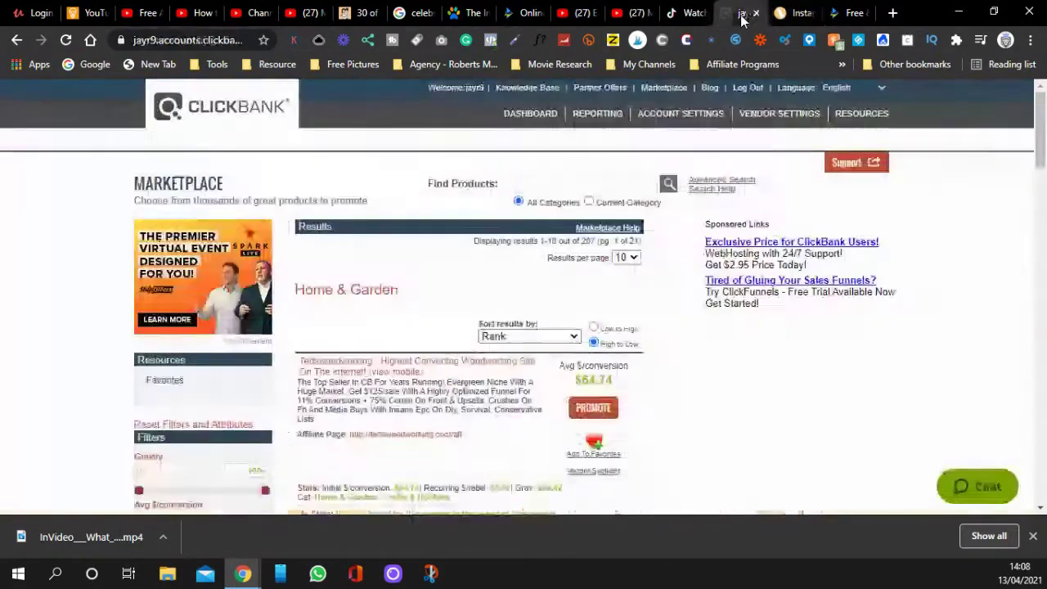
pyautogui.click(340, 368)
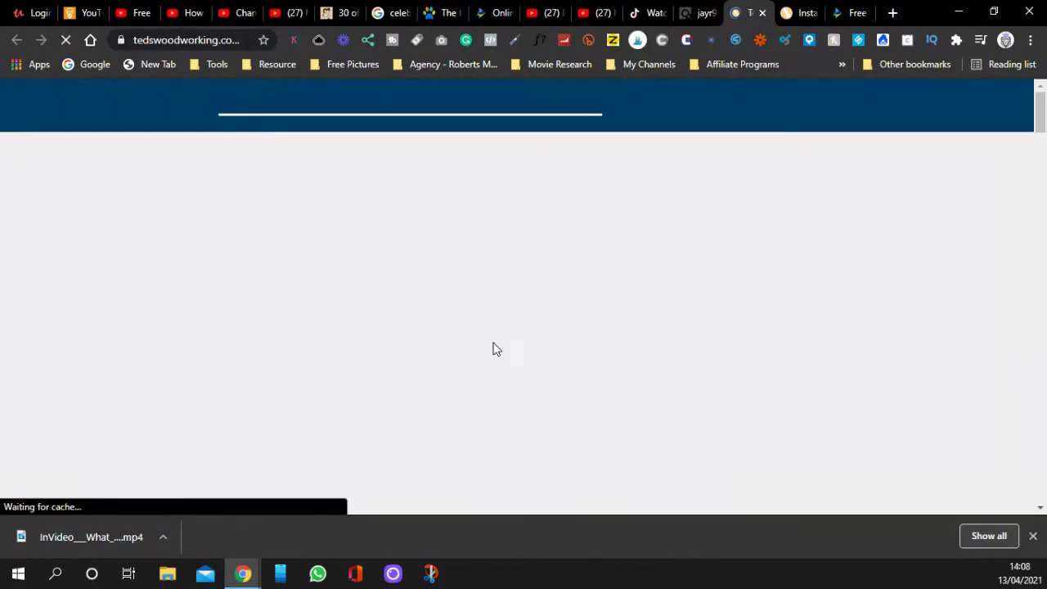
# Step: Dismiss the HOLD ON popup and read the text-version Ted's Woodworking sales letter
pyautogui.scroll(-3, 458, 364)
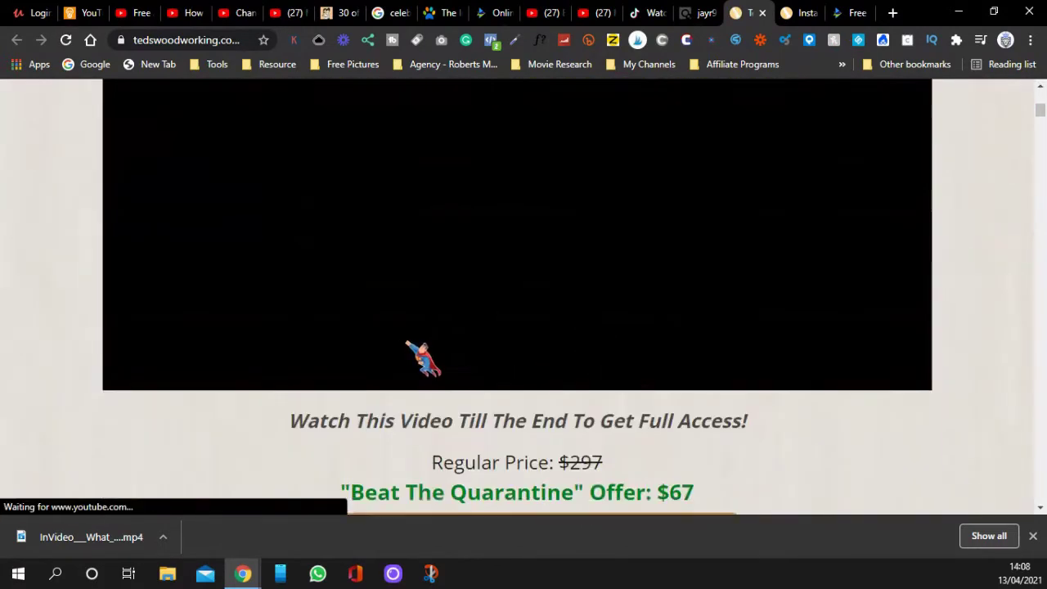
pyautogui.scroll(-2, 409, 345)
pyautogui.scroll(7, 344, 350)
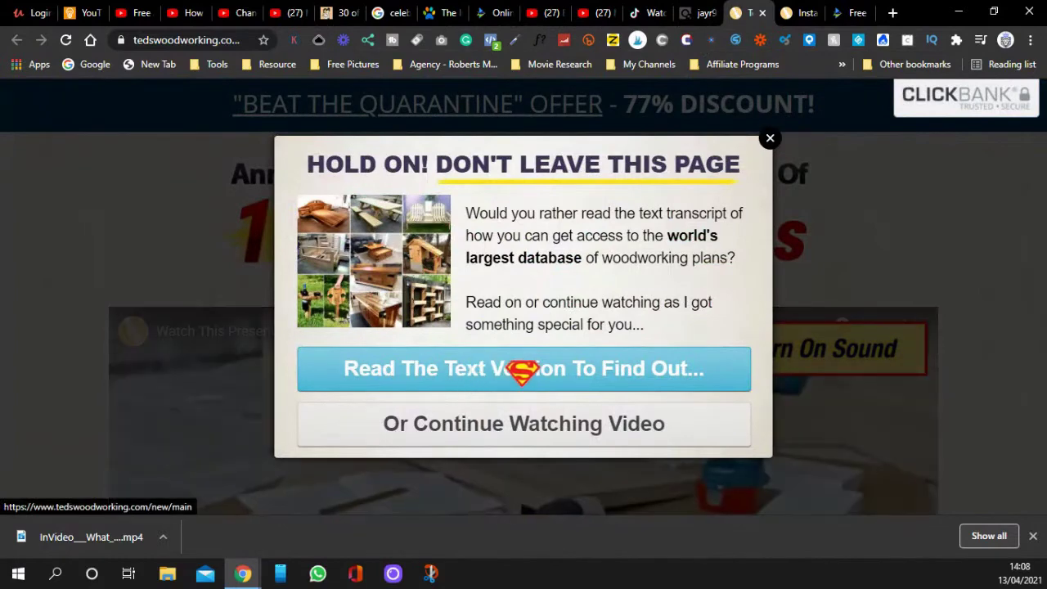
pyautogui.click(770, 138)
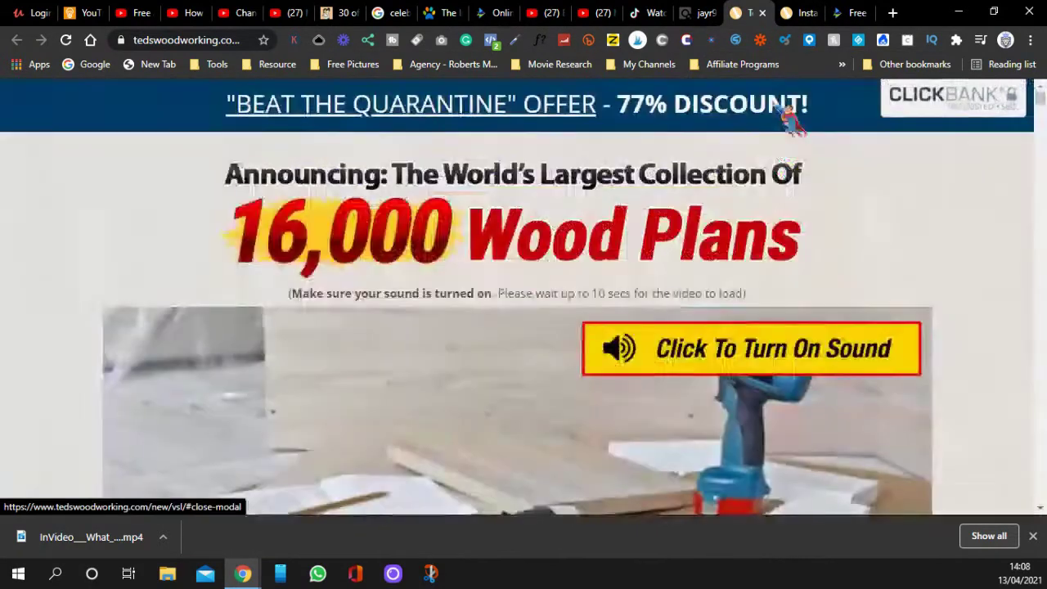
pyautogui.hotkey('ctrl', 'Tab')
pyautogui.scroll(-3, 170, 292)
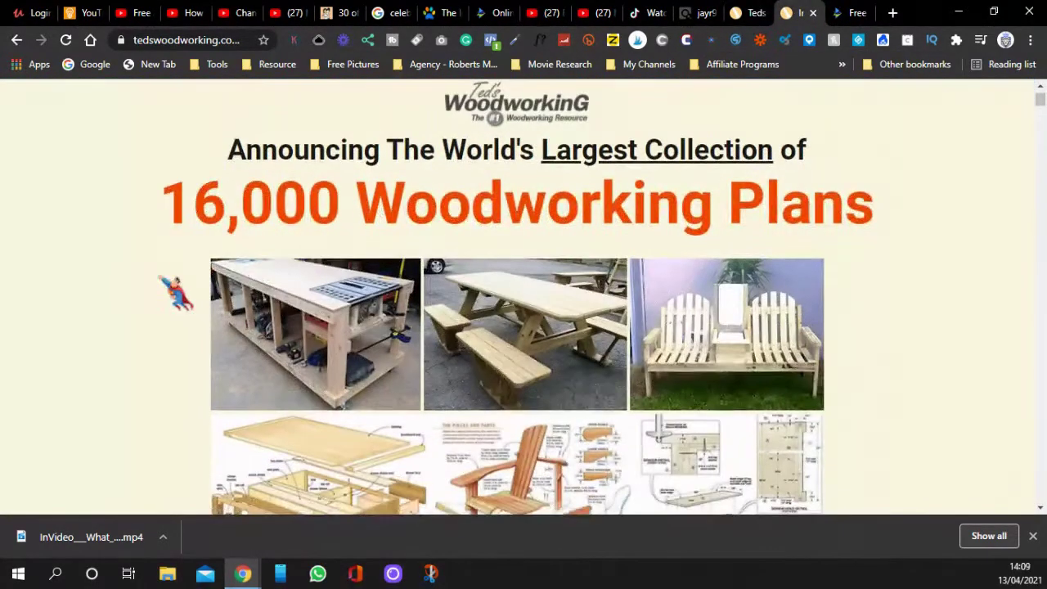
pyautogui.scroll(-4, 180, 286)
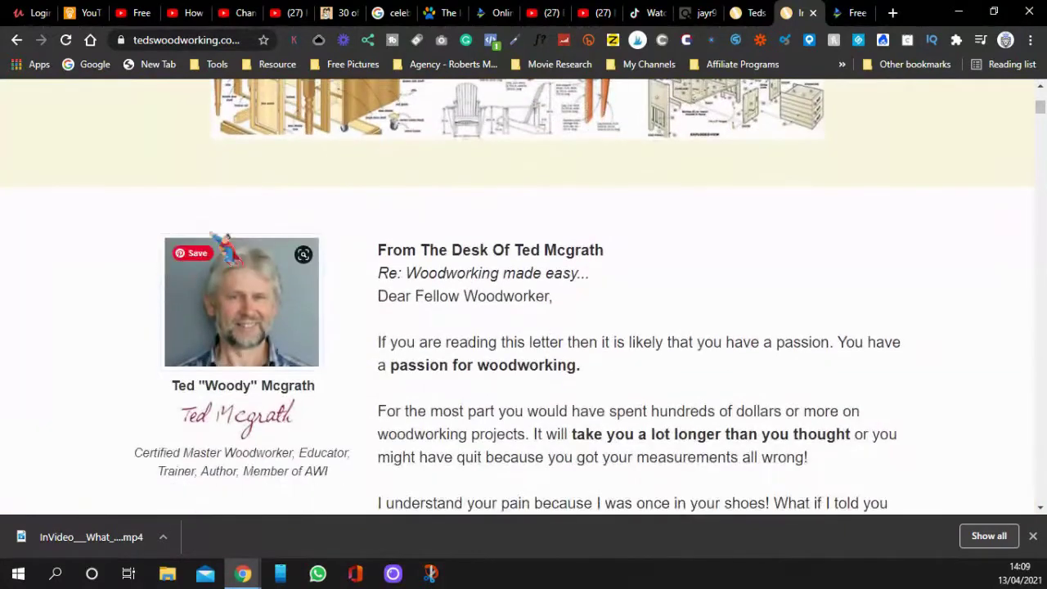
# Step: Search TikTok for 'woodworking' accounts
pyautogui.click(646, 13)
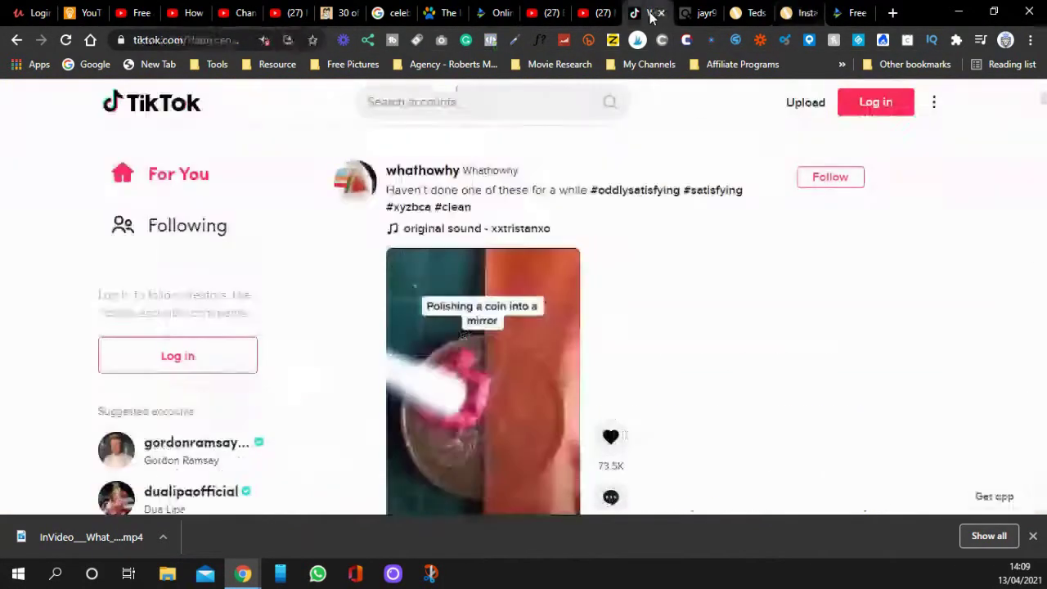
pyautogui.click(407, 107)
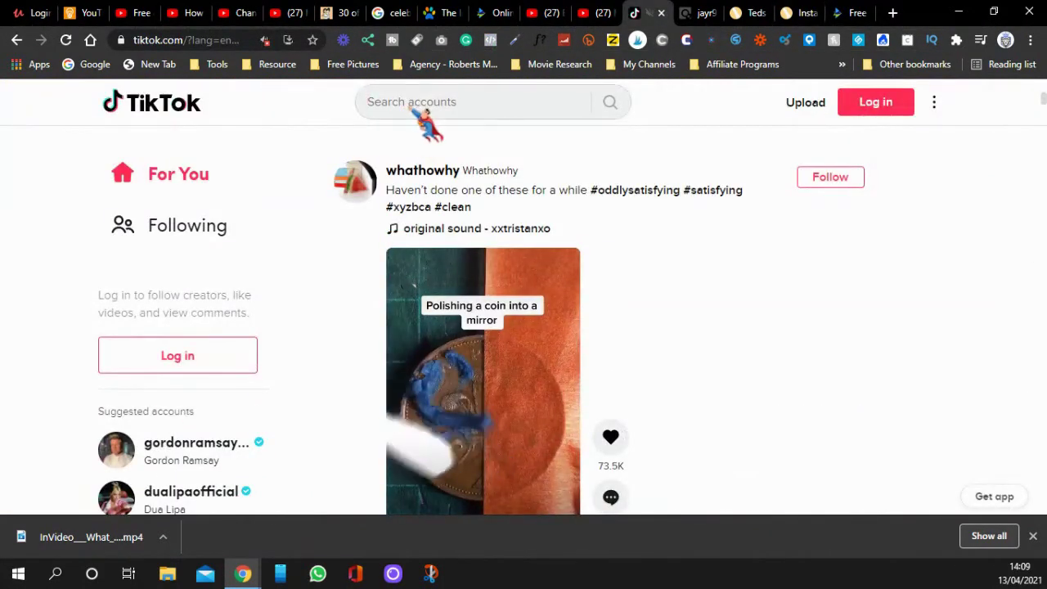
pyautogui.write('wo')
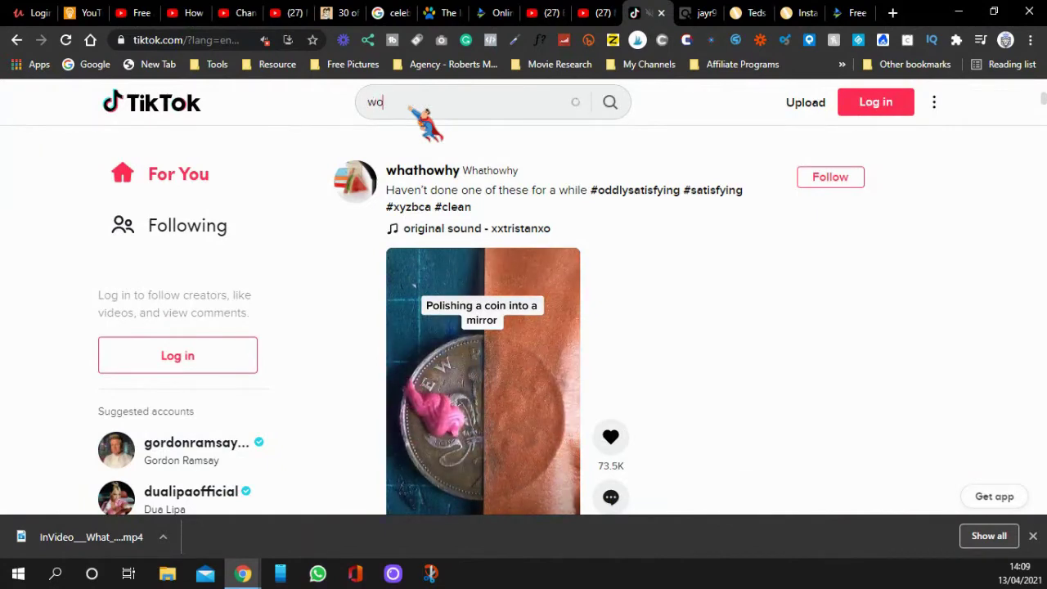
pyautogui.write('od')
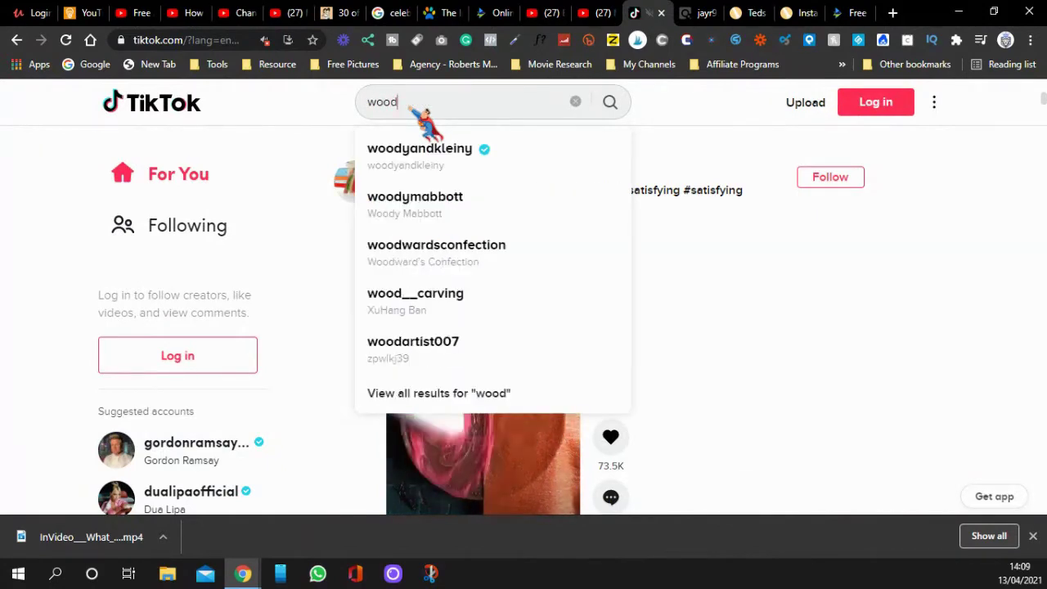
pyautogui.write('working')
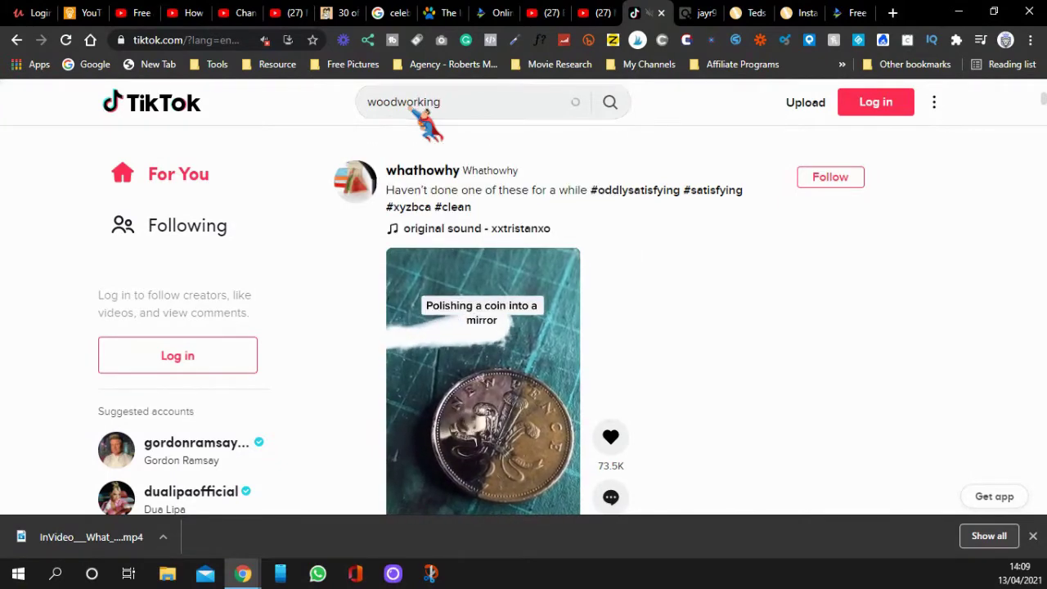
pyautogui.press('Return')
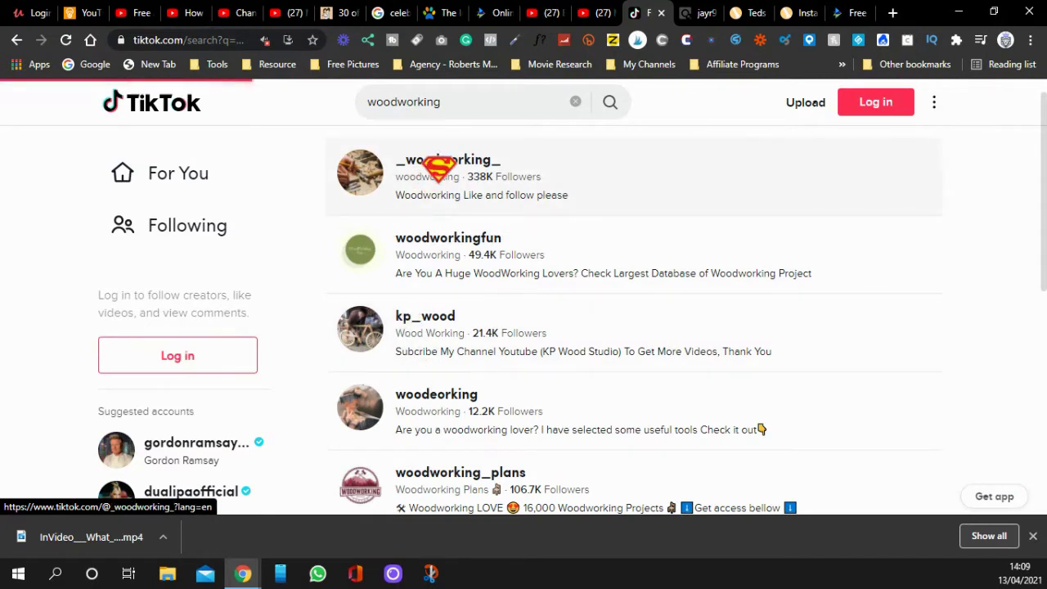
# Step: Check _woodworking_, then open woodworkingfun's profile and follow its bit.ly bio link
pyautogui.click(439, 168)
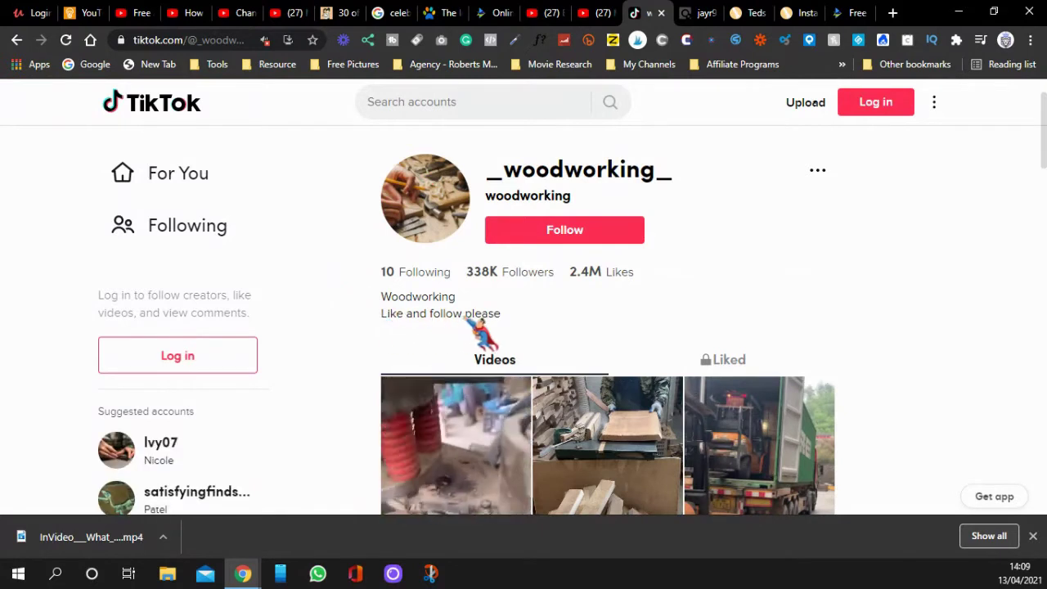
pyautogui.scroll(-1, 450, 315)
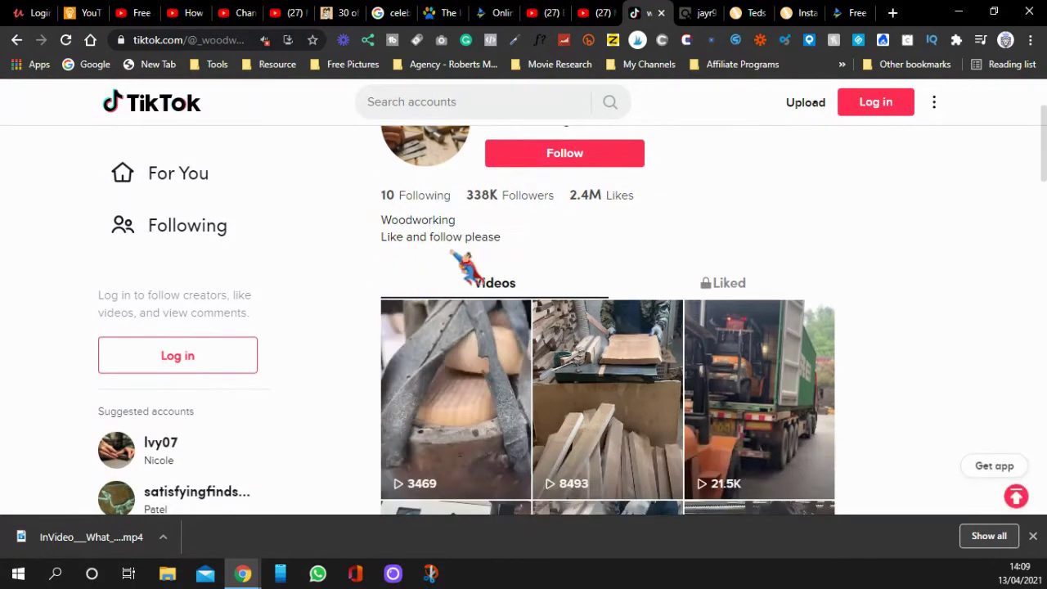
pyautogui.click(14, 40)
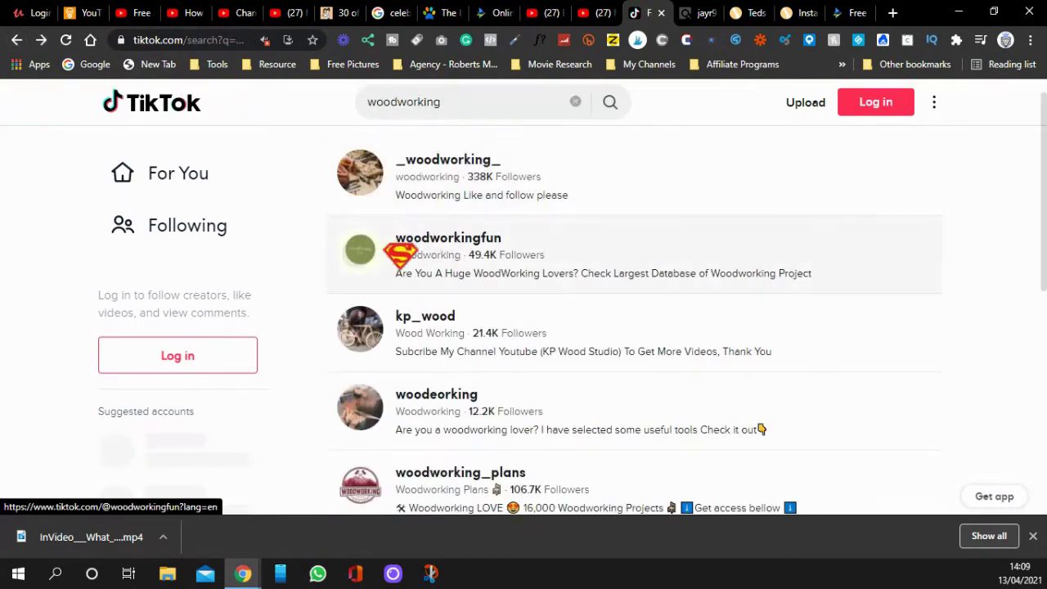
pyautogui.click(443, 244)
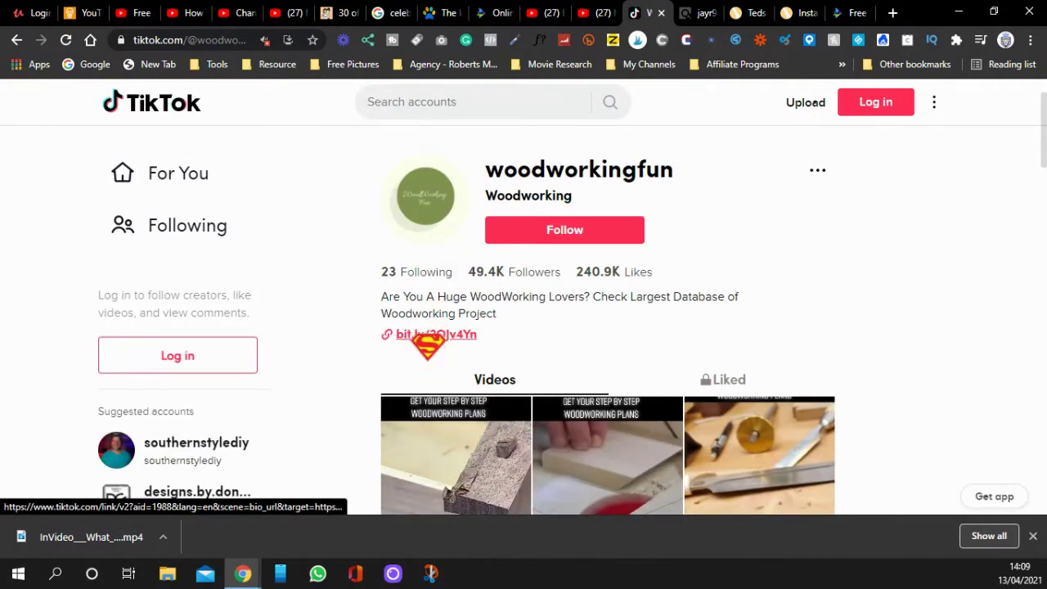
pyautogui.scroll(-2, 428, 337)
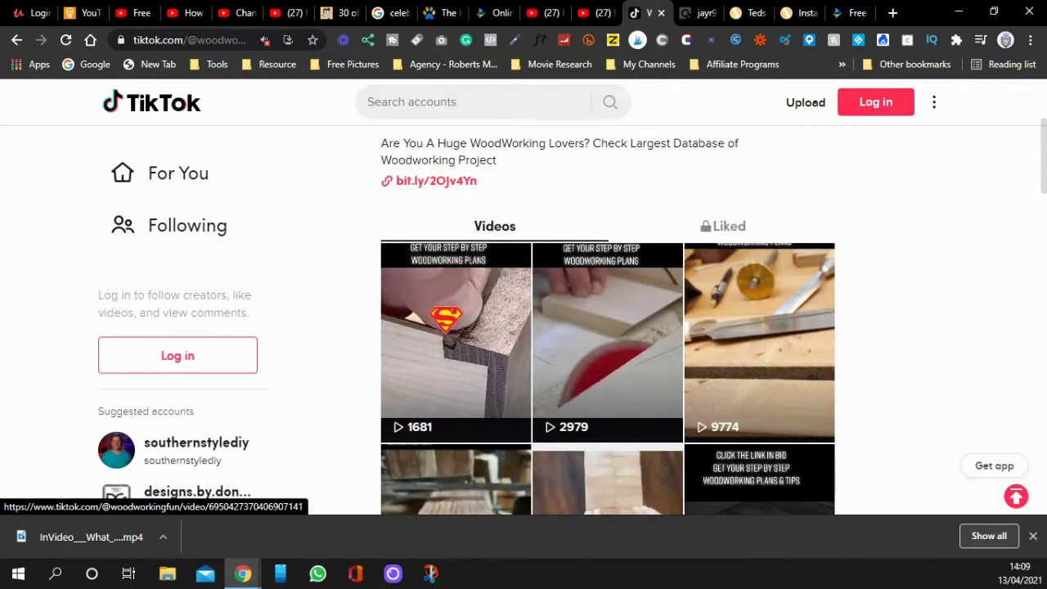
pyautogui.click(417, 182)
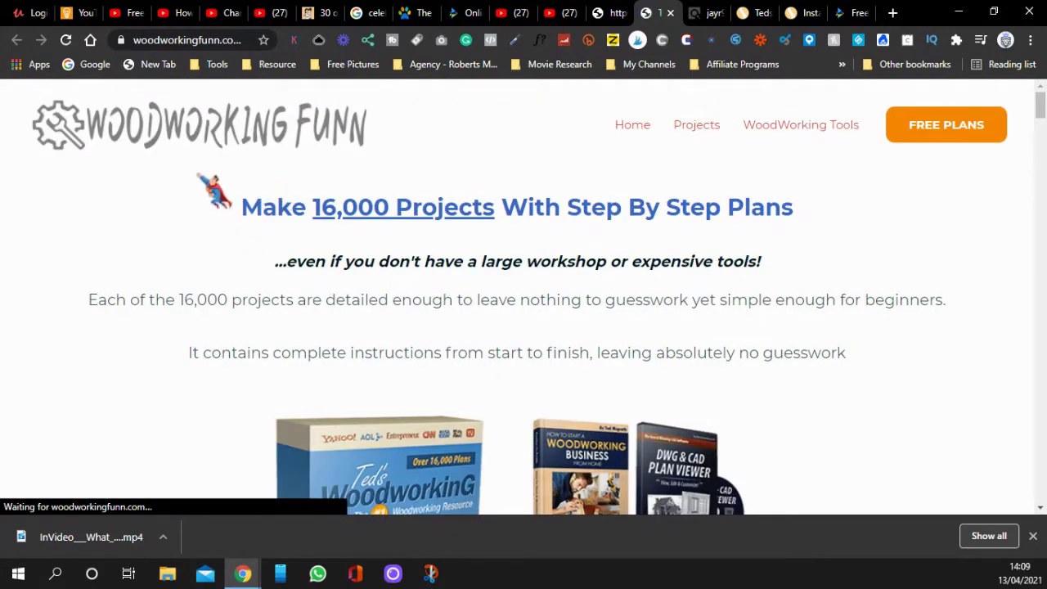
pyautogui.scroll(-3, 516, 327)
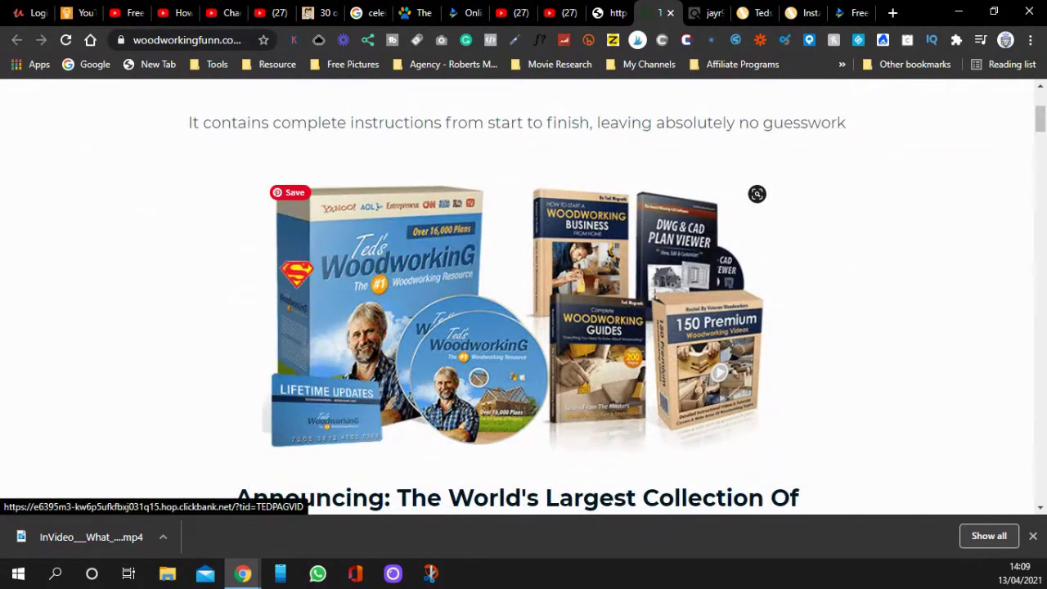
pyautogui.scroll(3, 398, 209)
pyautogui.scroll(-5, 373, 222)
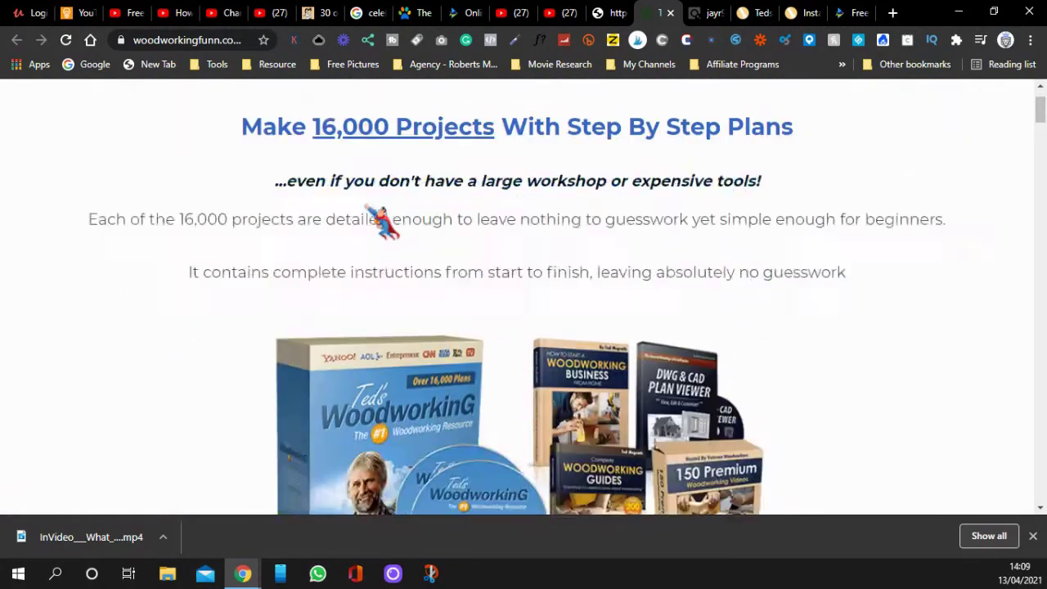
pyautogui.scroll(-10, 274, 258)
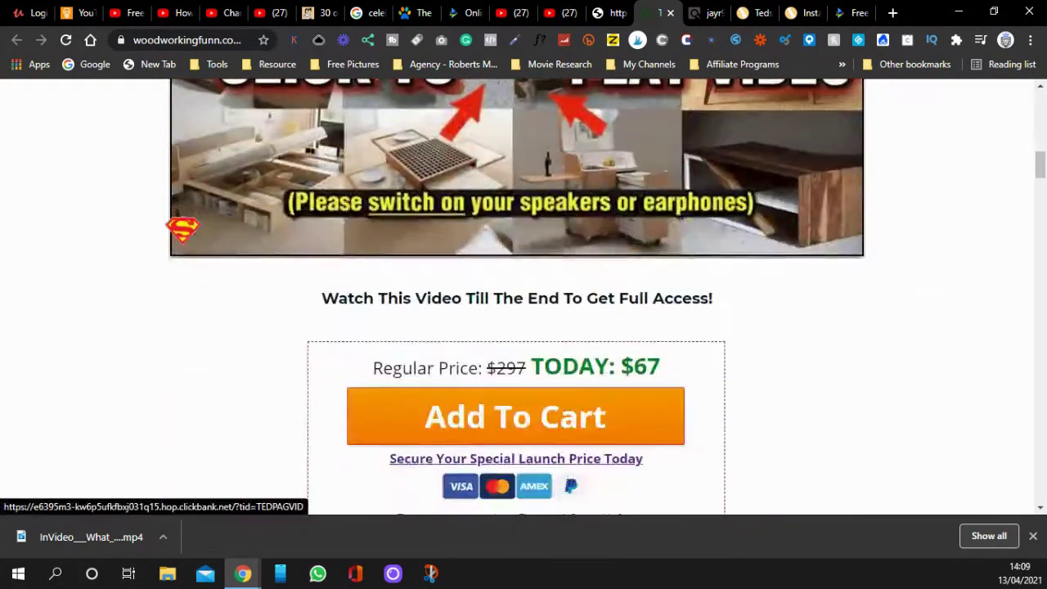
pyautogui.scroll(15, 183, 229)
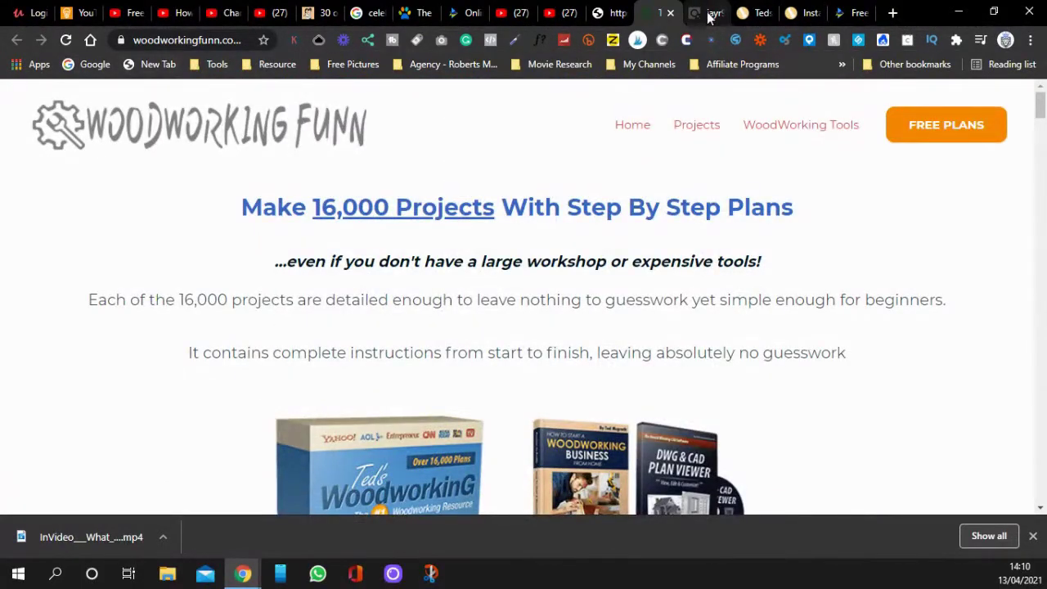
pyautogui.click(806, 15)
# Step: Copy the 'For the most part' paragraph about overspending on woodworking projects
pyautogui.scroll(-1, 400, 237)
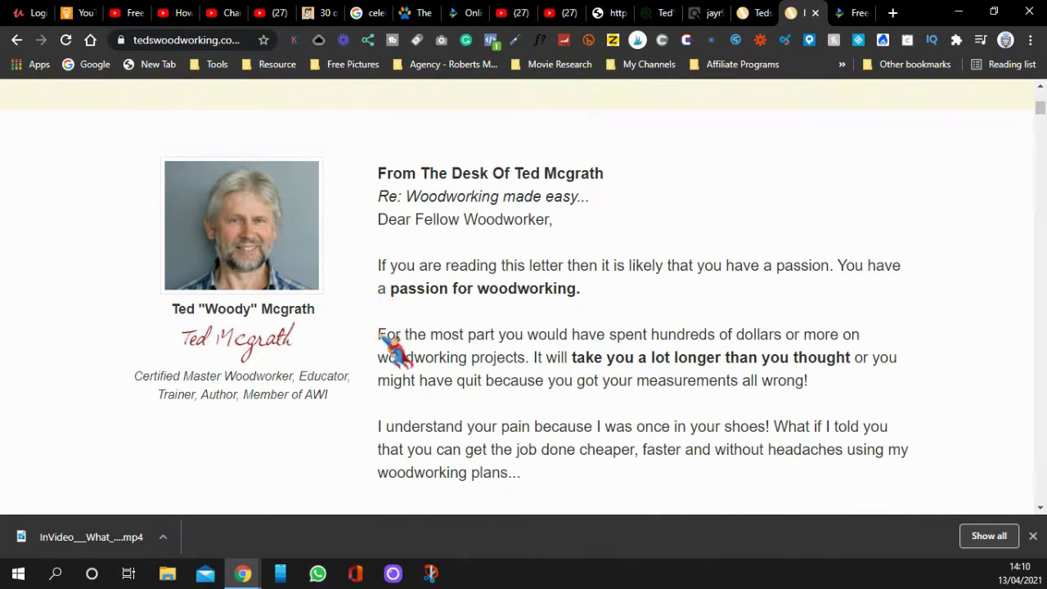
pyautogui.moveTo(381, 337); pyautogui.dragTo(833, 393)
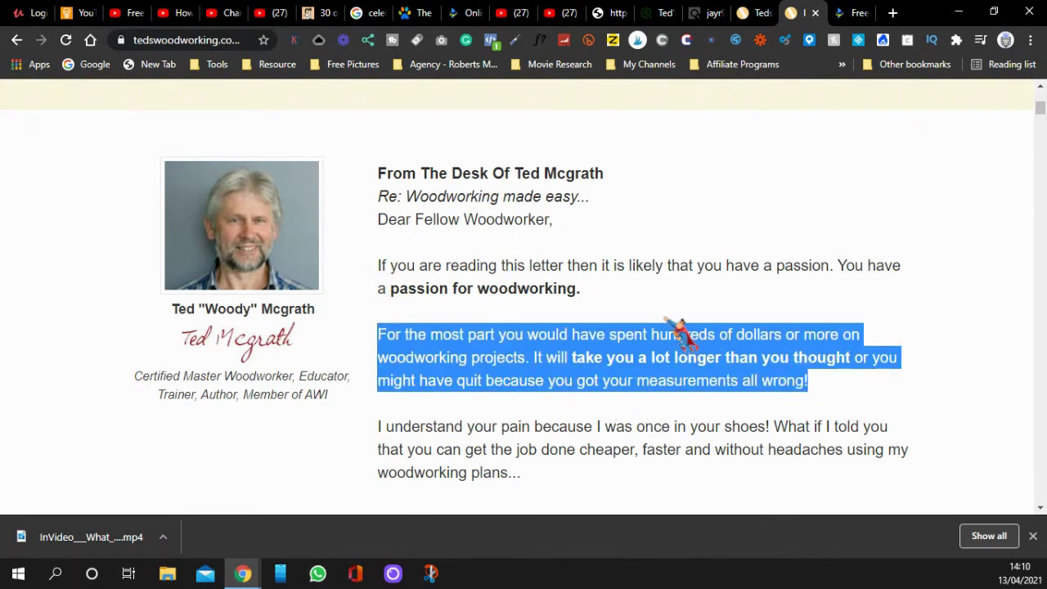
pyautogui.rightClick(661, 349)
pyautogui.click(673, 362)
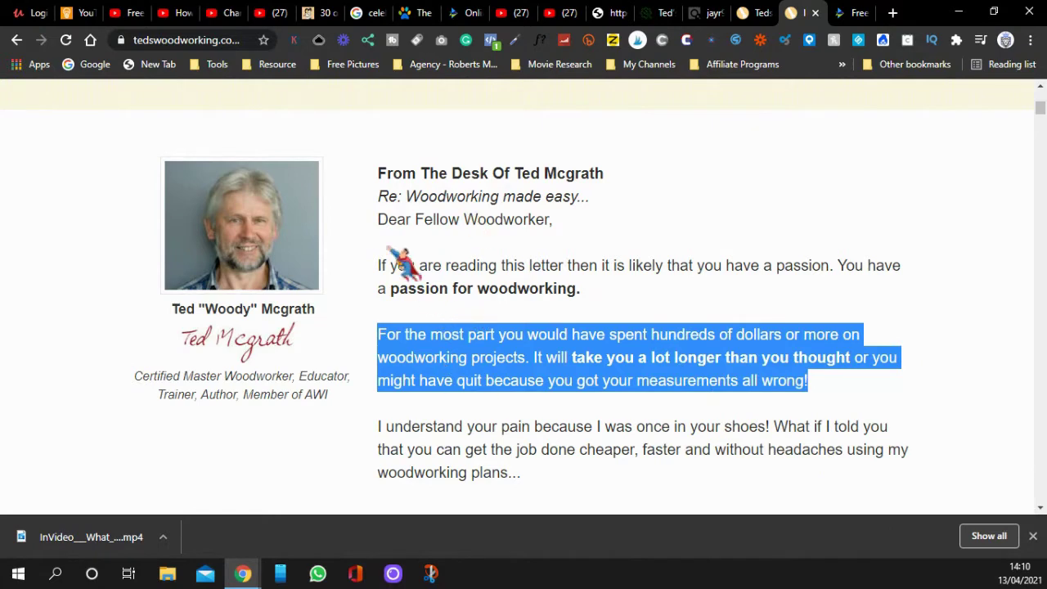
# Step: Return to InVideo's Text to Video page with Vertical (9:16) selected
pyautogui.scroll(-2, 381, 335)
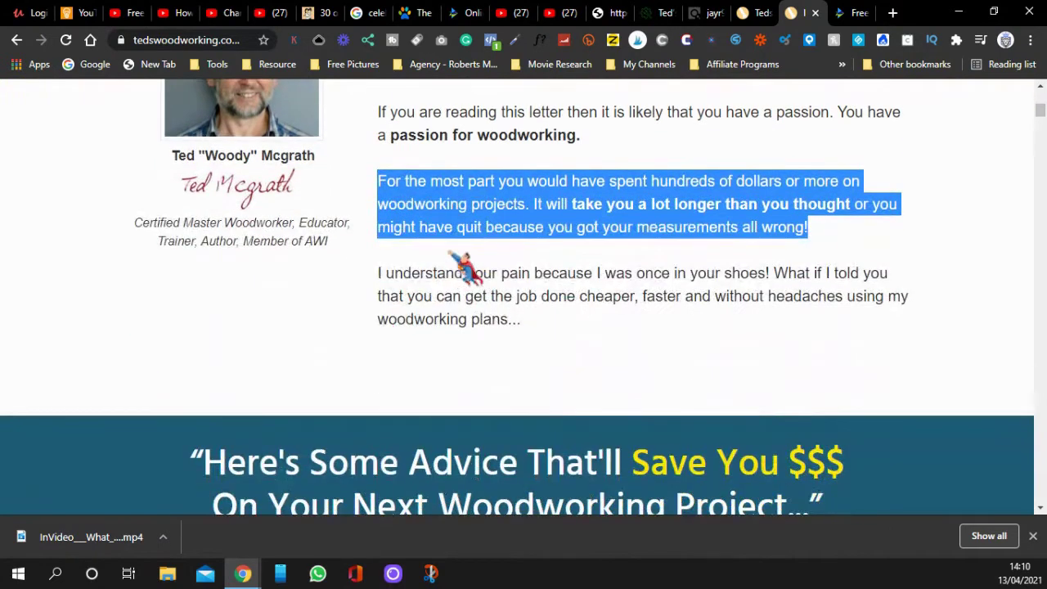
pyautogui.scroll(-7, 462, 266)
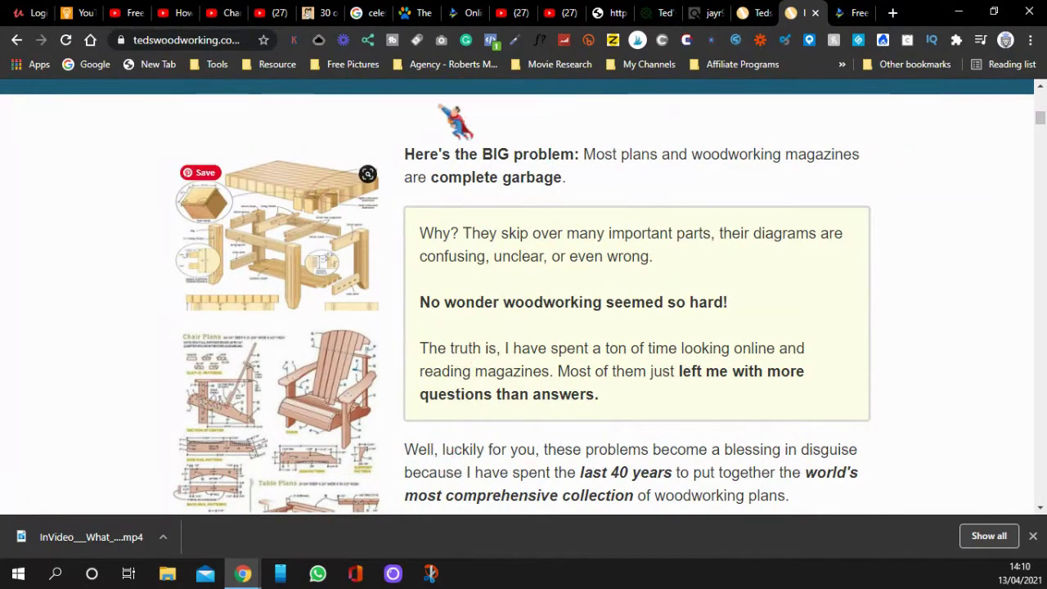
pyautogui.click(853, 14)
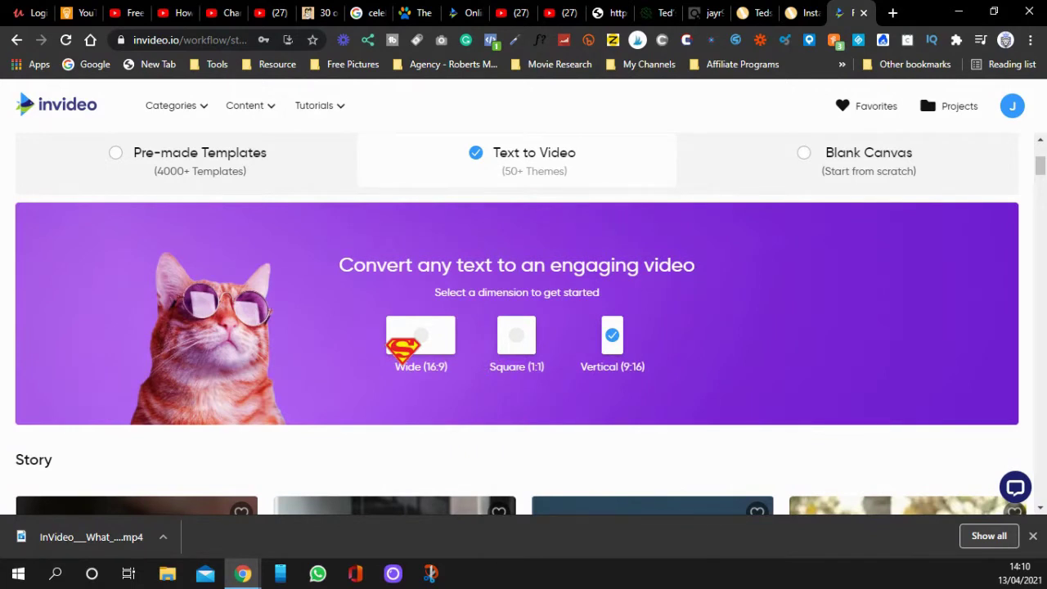
# Step: Preview the Corporate story template and start a Vertical (9:16) project from it
pyautogui.scroll(-5, 404, 349)
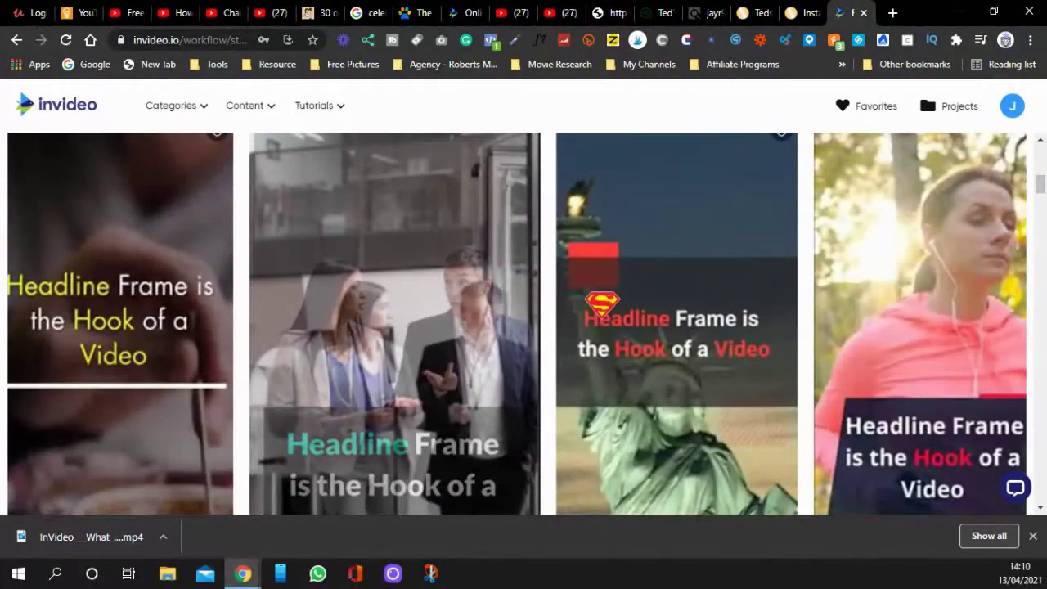
pyautogui.scroll(-6, 602, 304)
pyautogui.scroll(3, 599, 260)
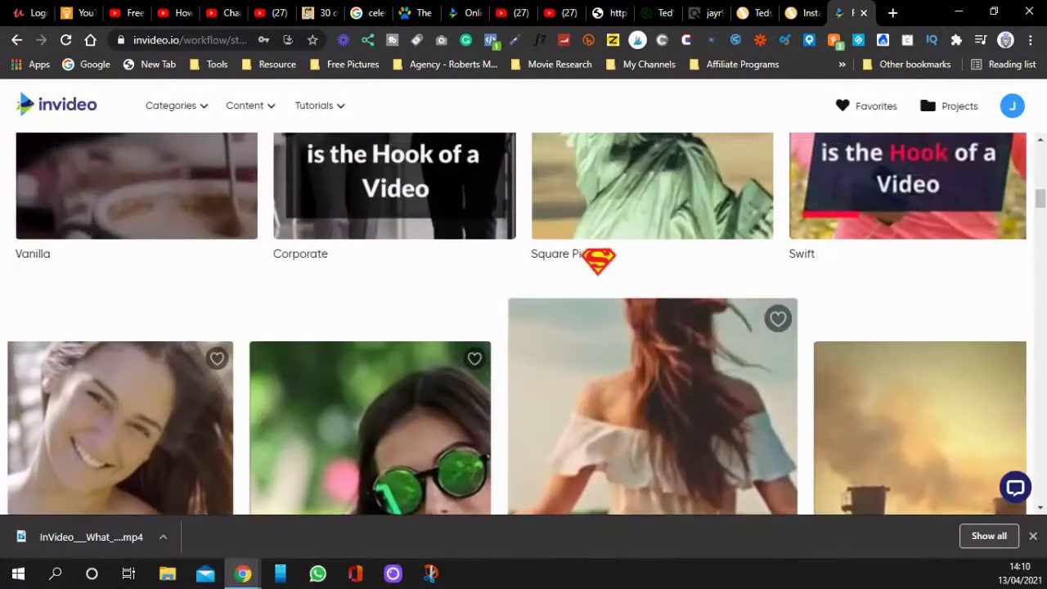
pyautogui.scroll(3, 598, 262)
pyautogui.click(416, 331)
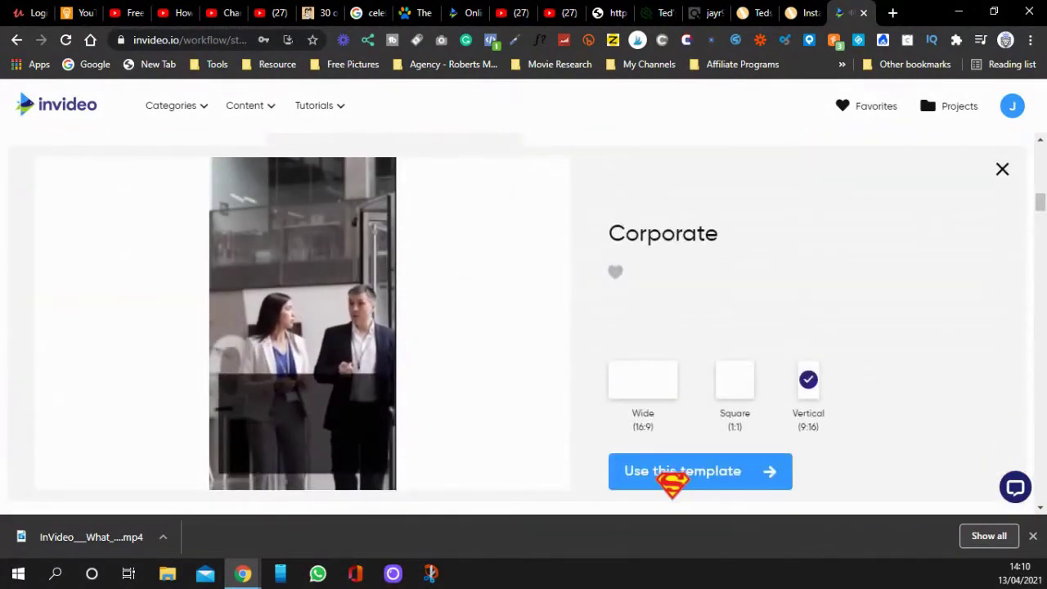
pyautogui.click(683, 474)
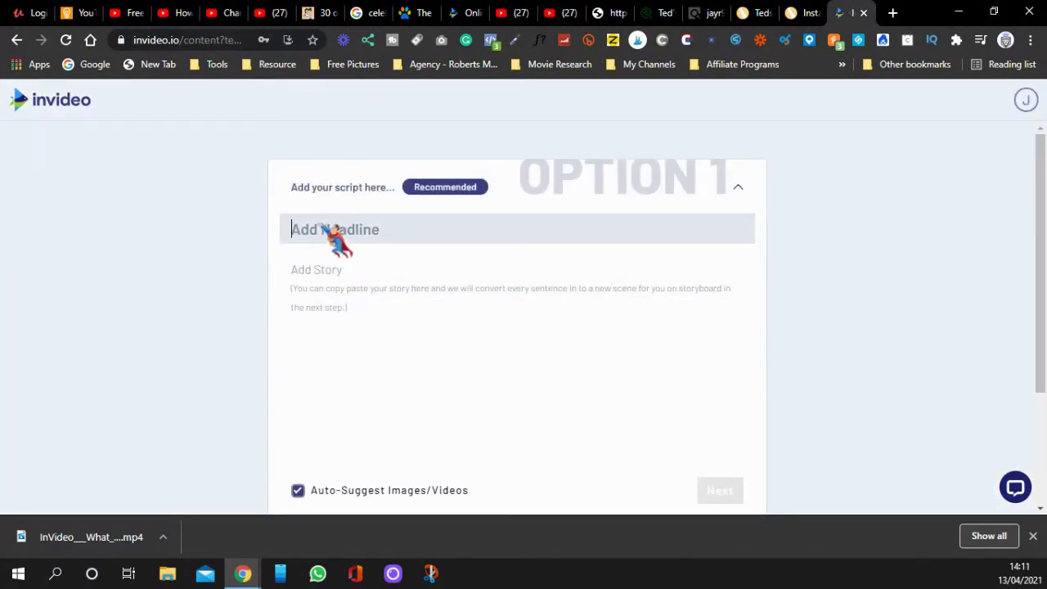
# Step: Paste the copied overspending paragraph into the story box
pyautogui.click(311, 272)
pyautogui.rightClick(310, 274)
pyautogui.click(348, 367)
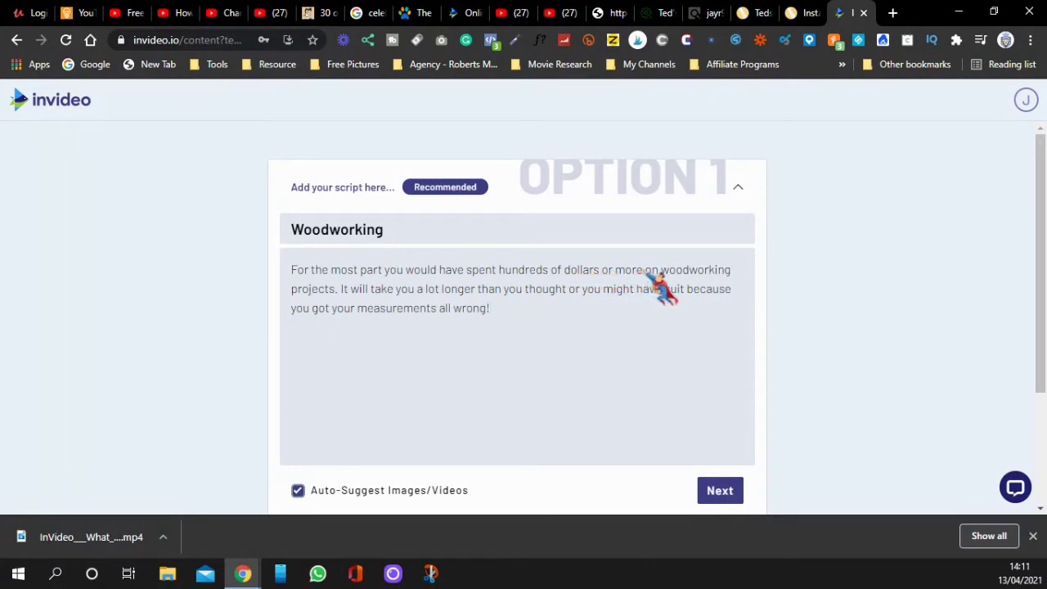
# Step: Break the script into separate scene lines and generate the storyboard
pyautogui.press('Return')
pyautogui.press('Return')
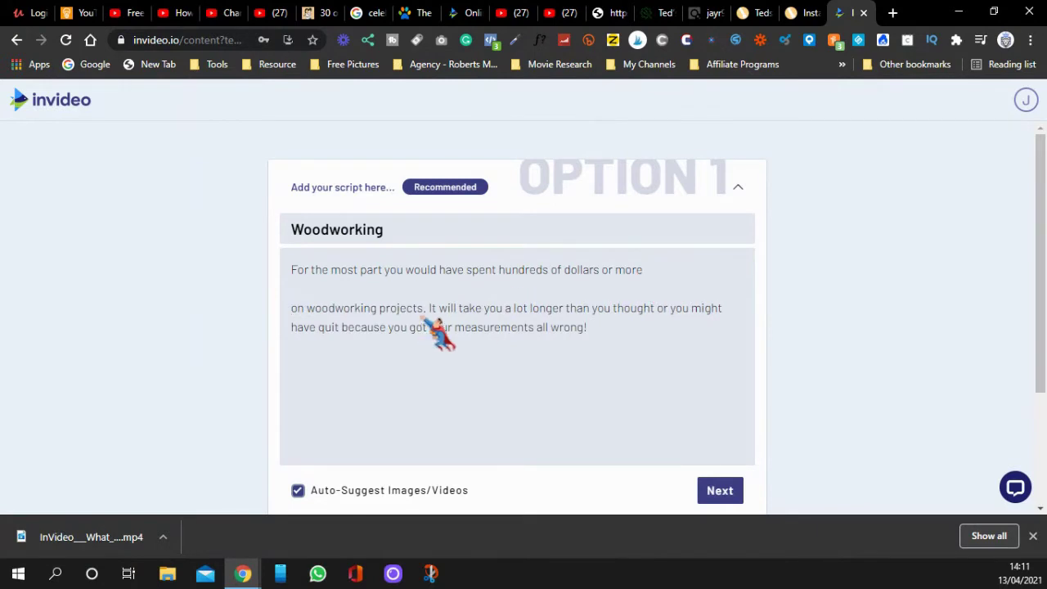
pyautogui.press('BackSpace')
pyautogui.press('BackSpace')
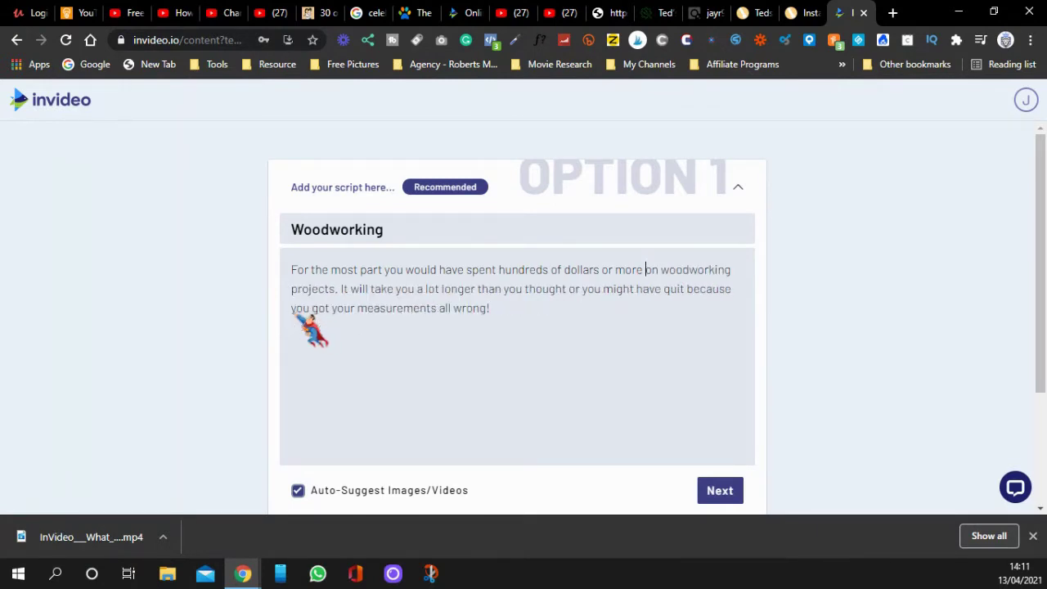
pyautogui.click(342, 291)
pyautogui.press('Return')
pyautogui.press('Return')
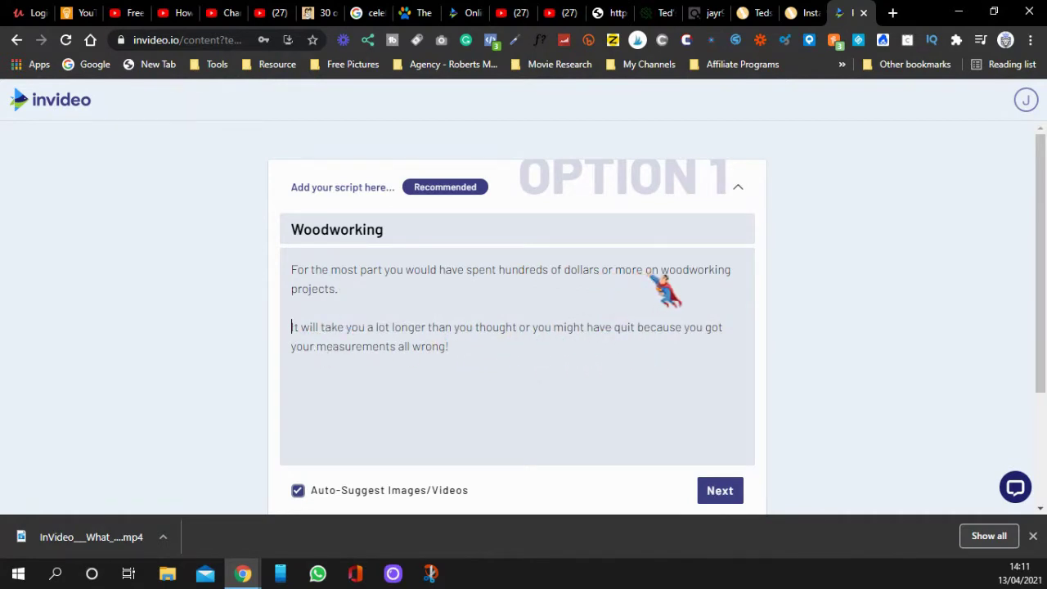
pyautogui.press('Return')
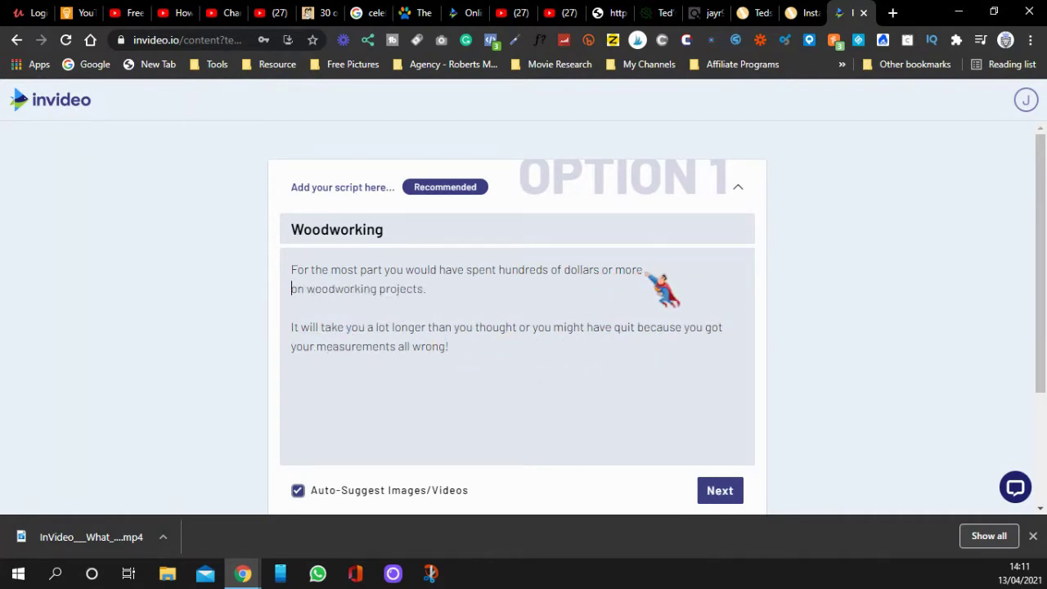
pyautogui.press('Return')
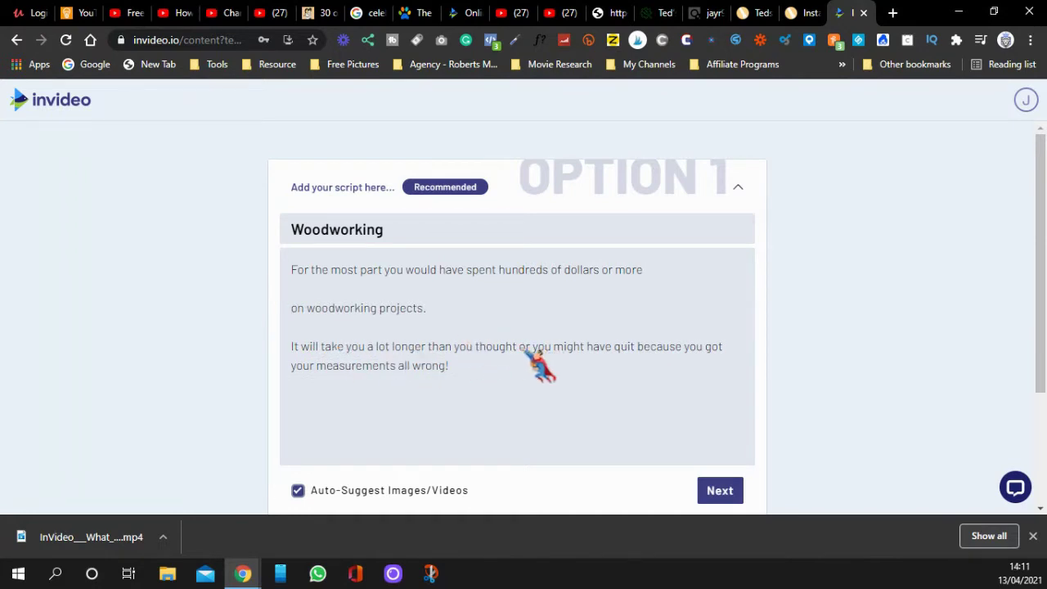
pyautogui.press('Return')
pyautogui.press('Return')
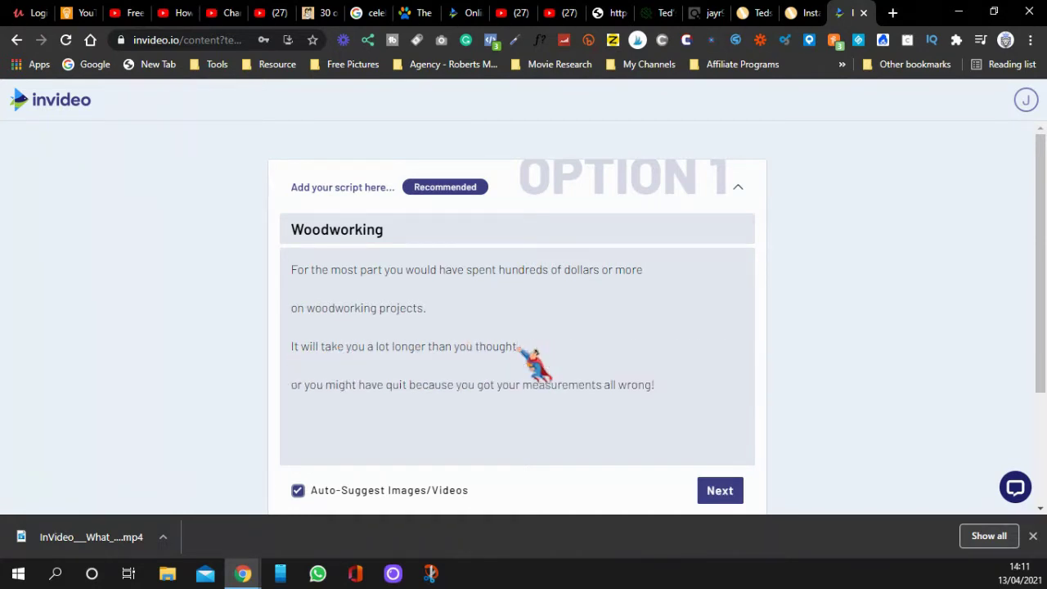
pyautogui.click(715, 495)
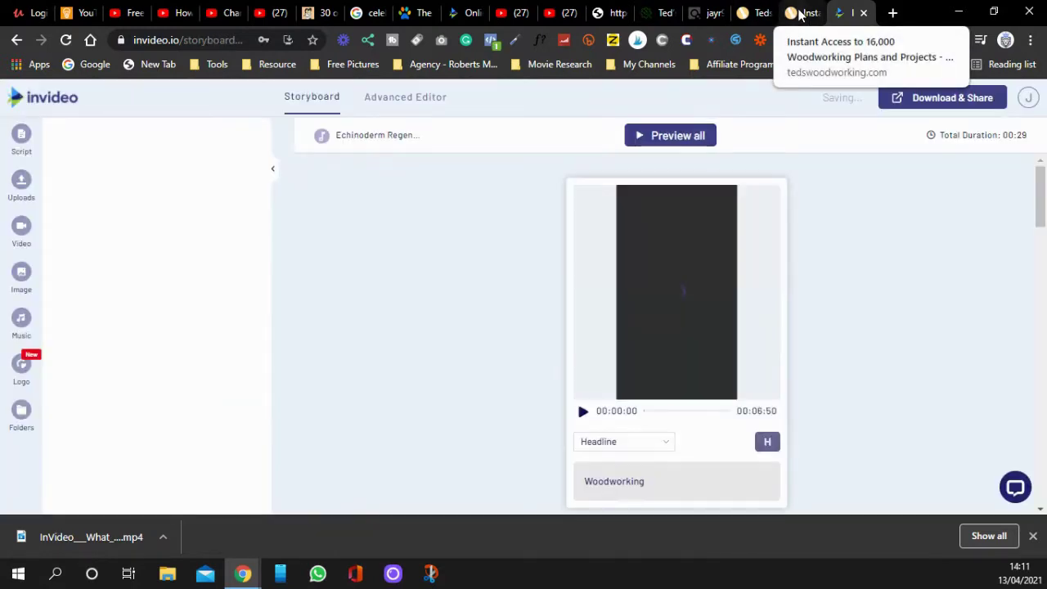
# Step: Glance through the Ted's Woodworking sales page, then return to the five-scene InVideo storyboard
pyautogui.click(799, 15)
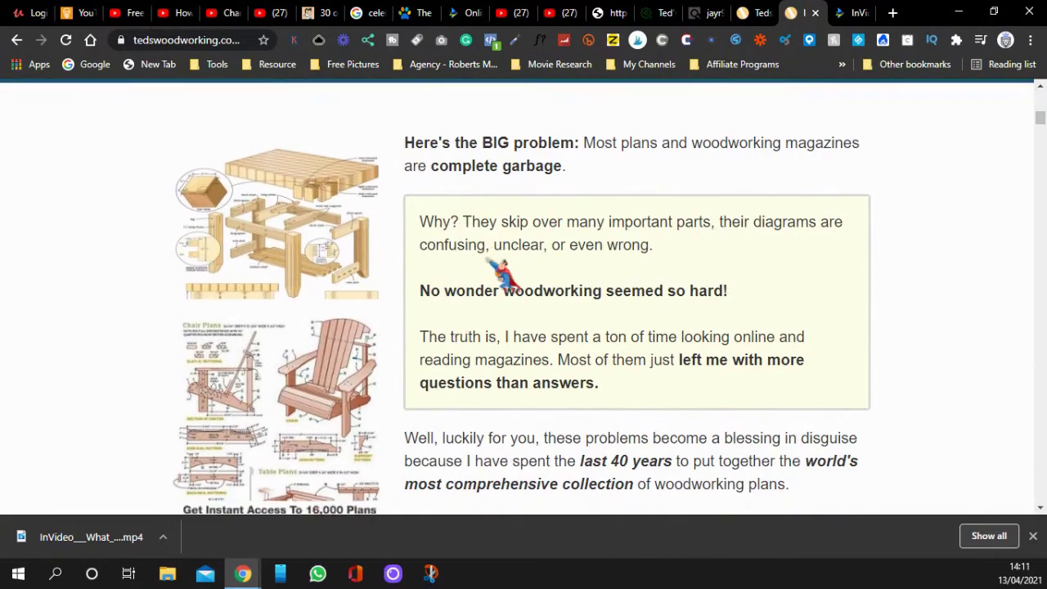
pyautogui.scroll(-4, 491, 262)
pyautogui.scroll(-9, 470, 263)
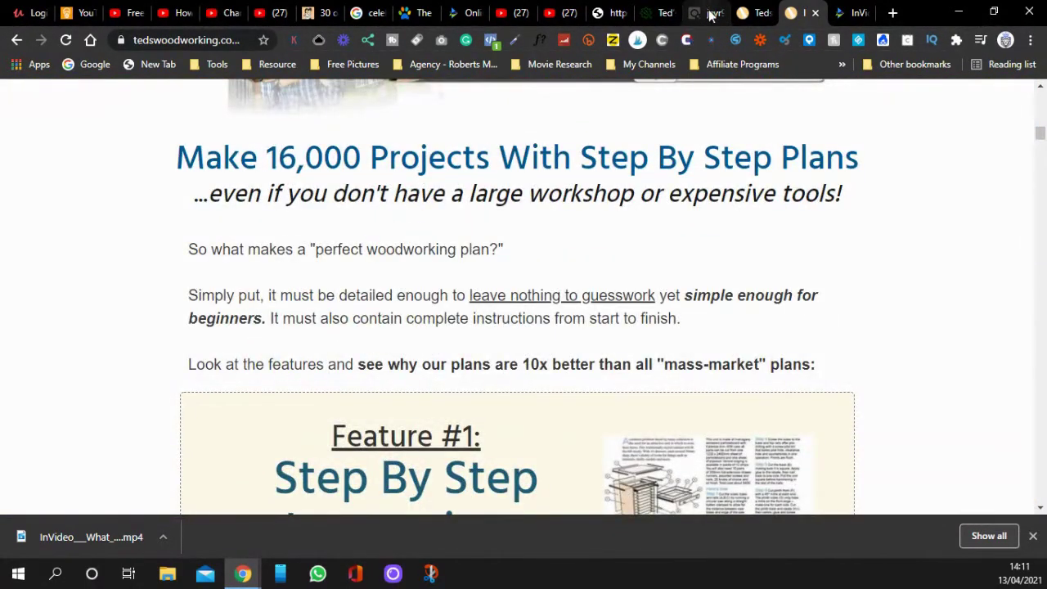
pyautogui.click(851, 12)
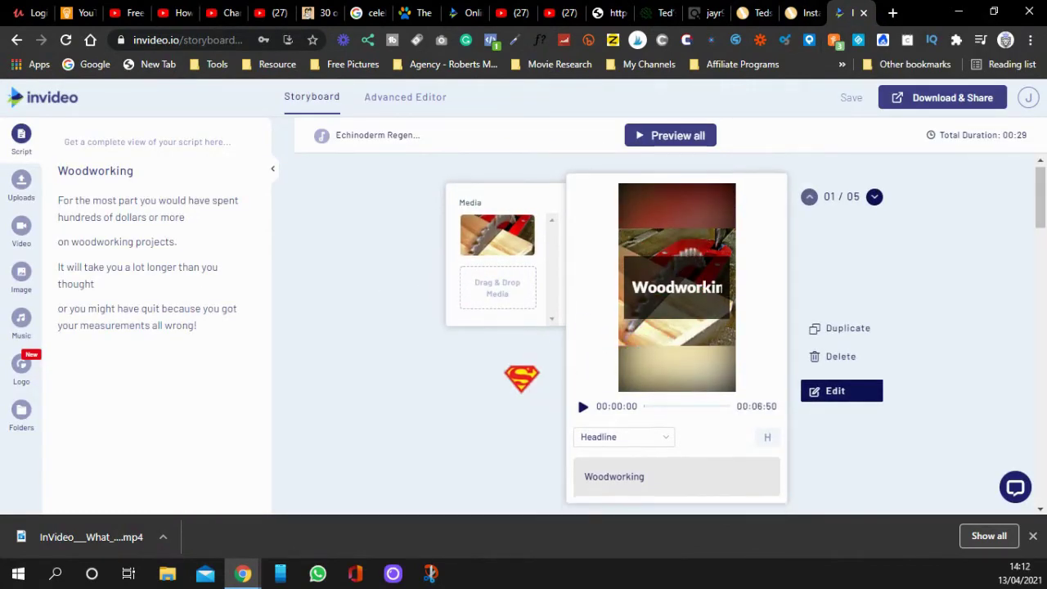
# Step: Play and pause the preview of scene 1
pyautogui.scroll(-1, 521, 378)
pyautogui.scroll(-1, 523, 355)
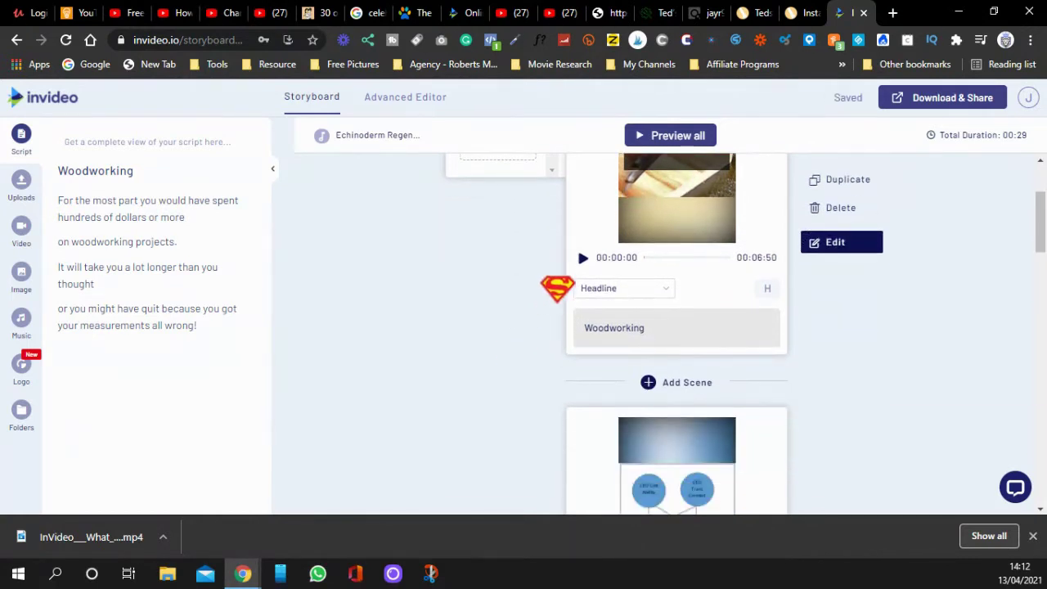
pyautogui.click(581, 258)
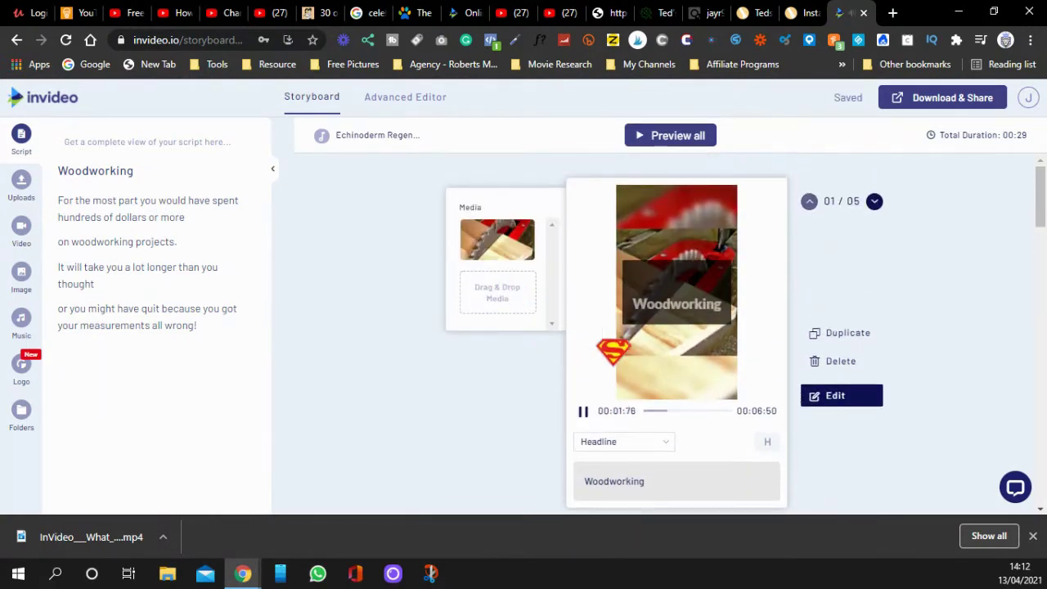
pyautogui.click(583, 411)
# Step: Scroll to scene 02/05 and open the stock video library
pyautogui.scroll(-4, 519, 380)
pyautogui.scroll(-1, 508, 343)
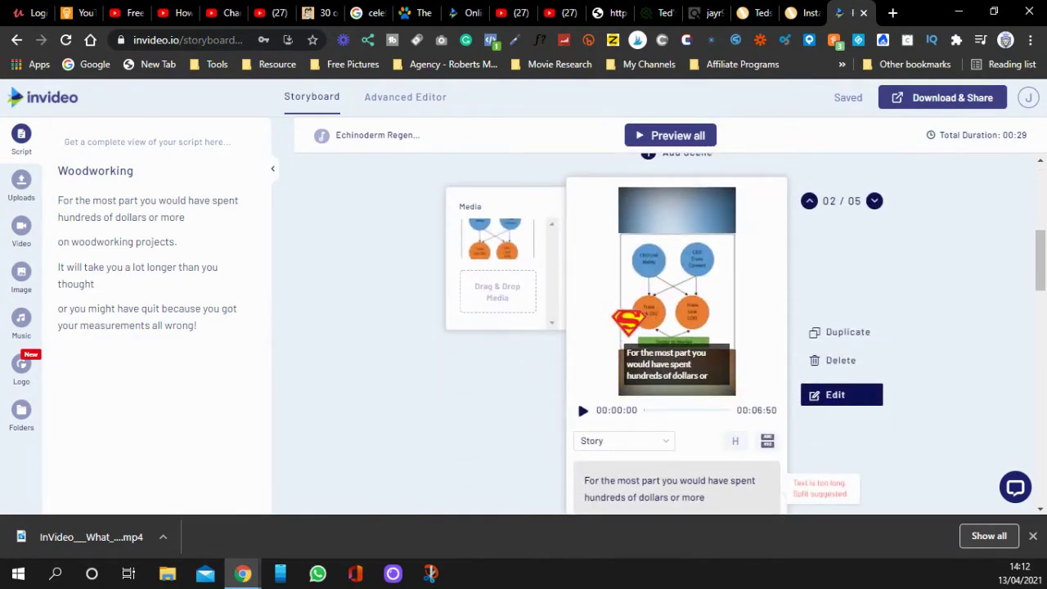
pyautogui.click(22, 231)
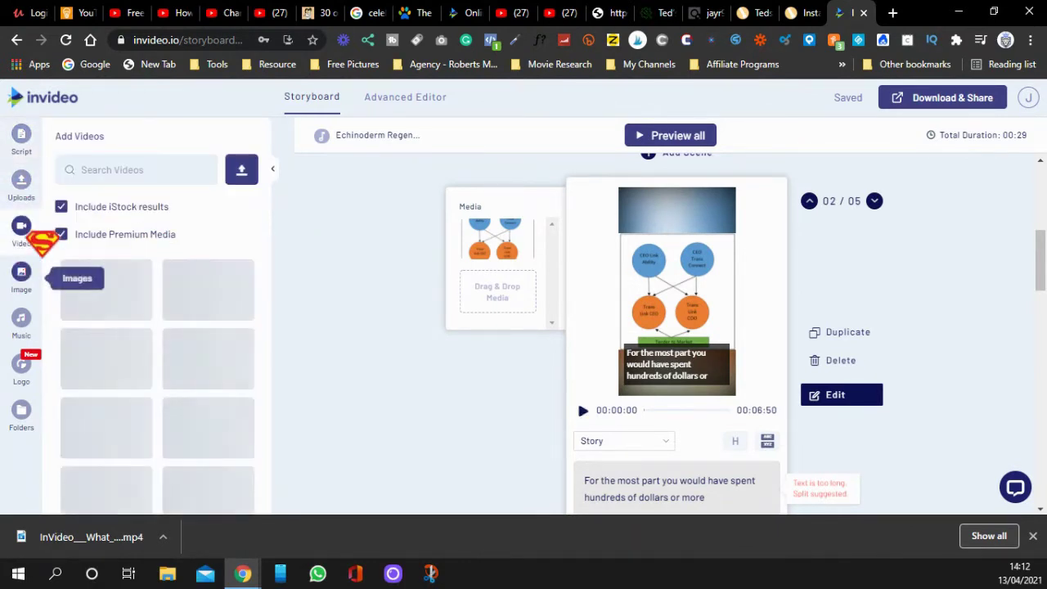
# Step: Drop the first woodworking stock clip into scene 2, trimmed to 00:06:82, and preview it
pyautogui.click(106, 168)
pyautogui.write('w')
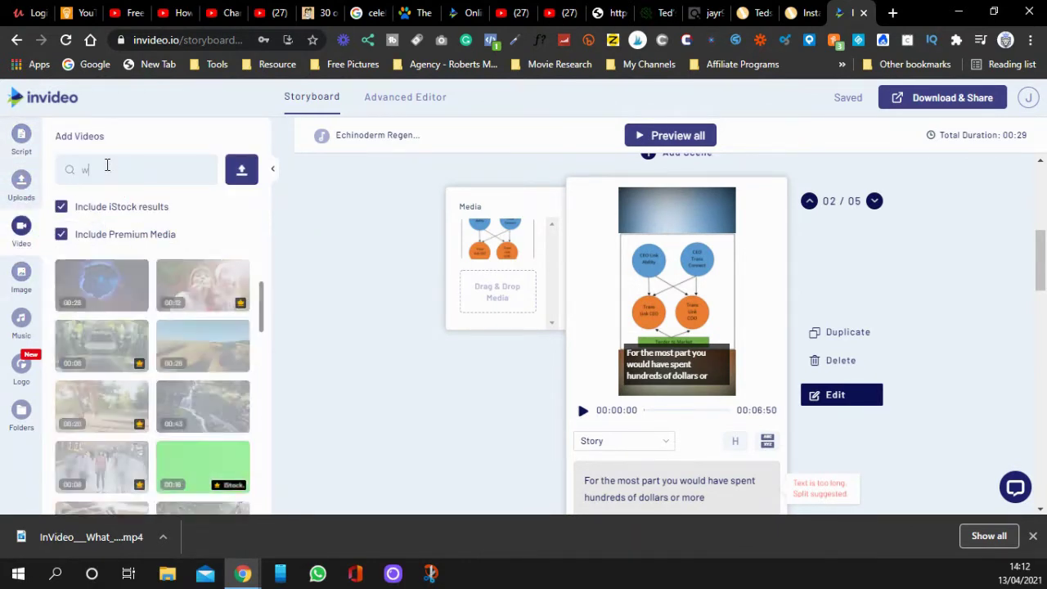
pyautogui.write('oodworking')
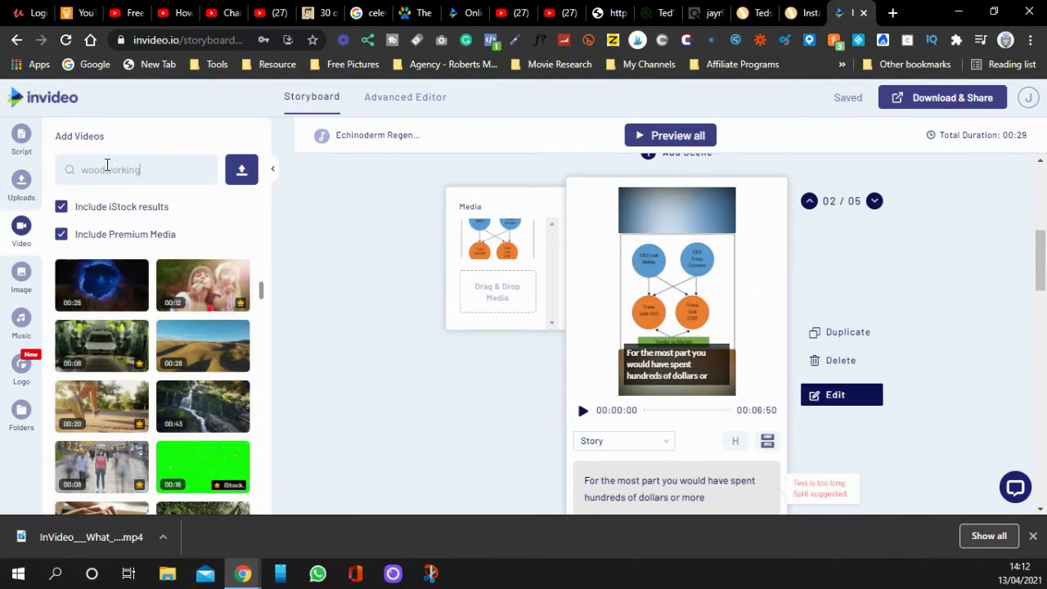
pyautogui.press('Return')
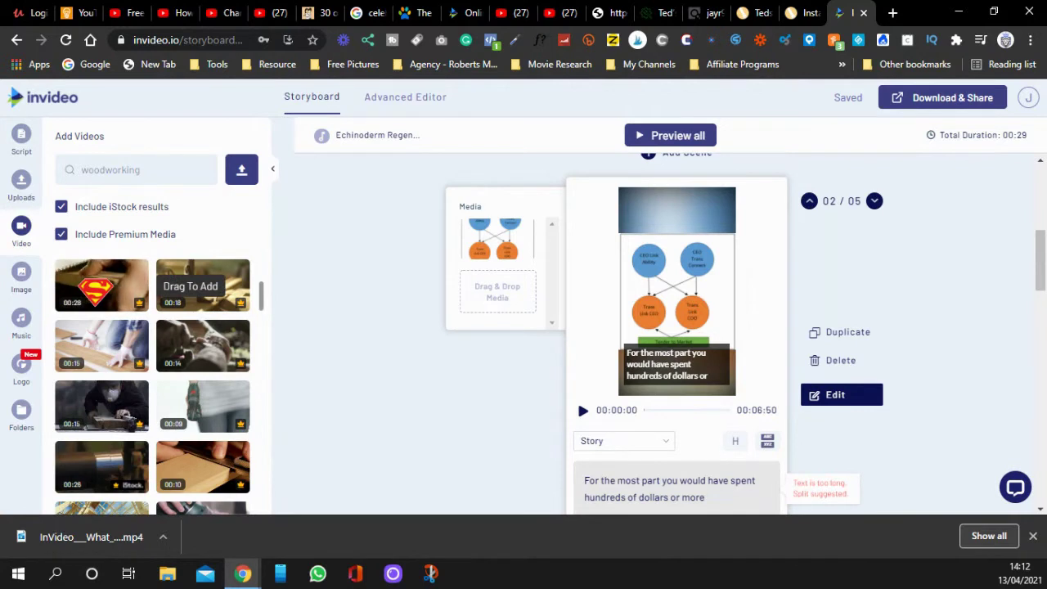
pyautogui.moveTo(101, 284); pyautogui.dragTo(503, 239)
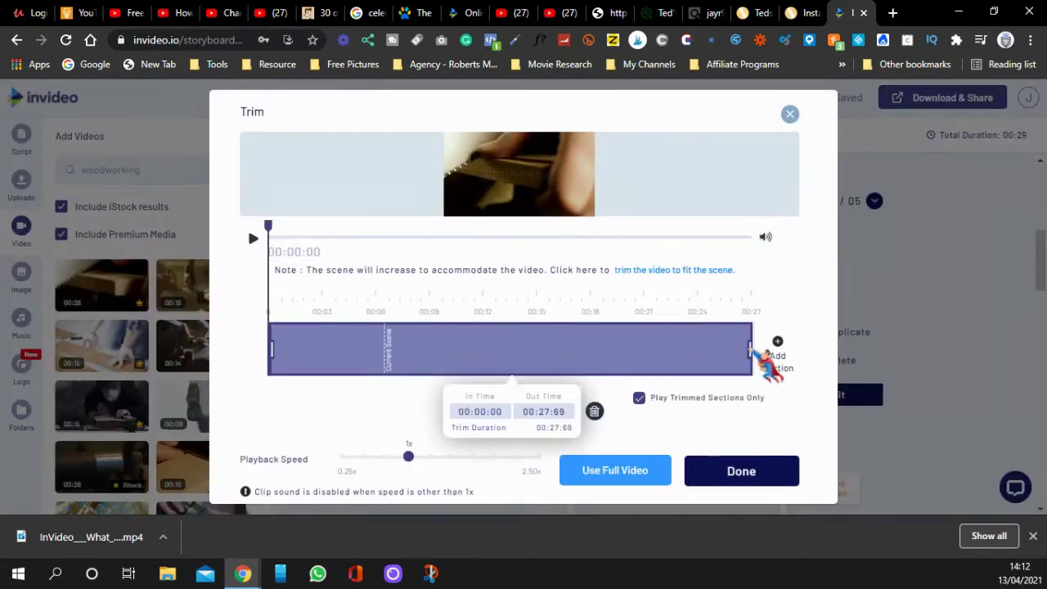
pyautogui.moveTo(750, 350); pyautogui.dragTo(385, 350)
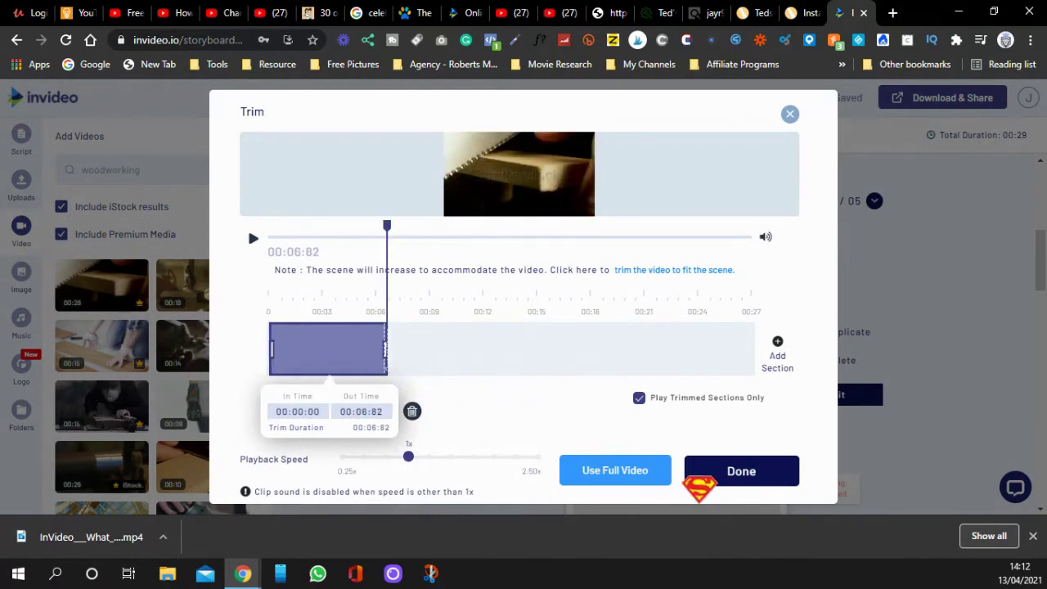
pyautogui.click(740, 470)
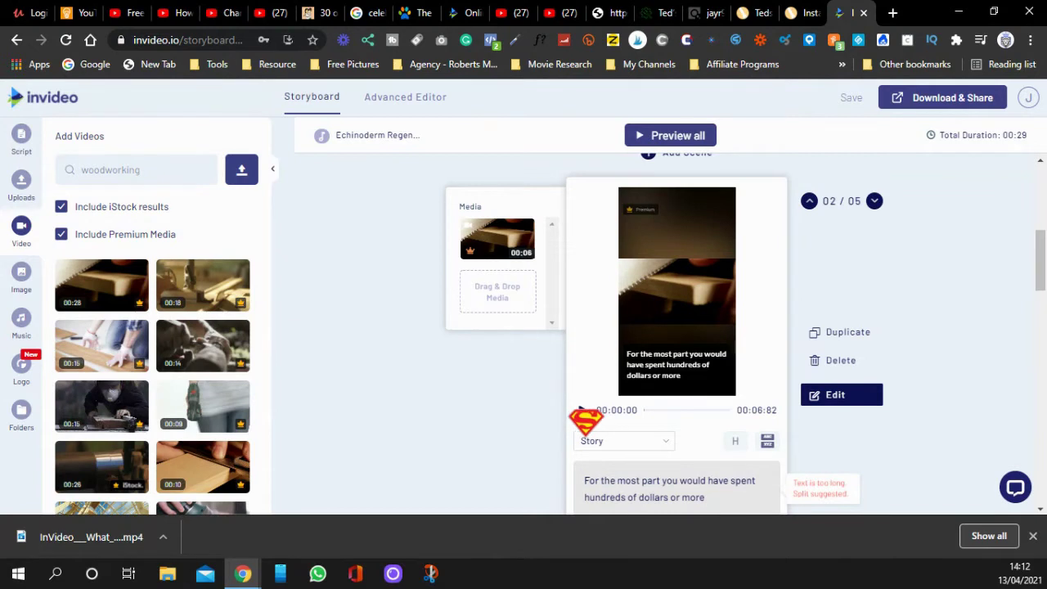
pyautogui.click(582, 409)
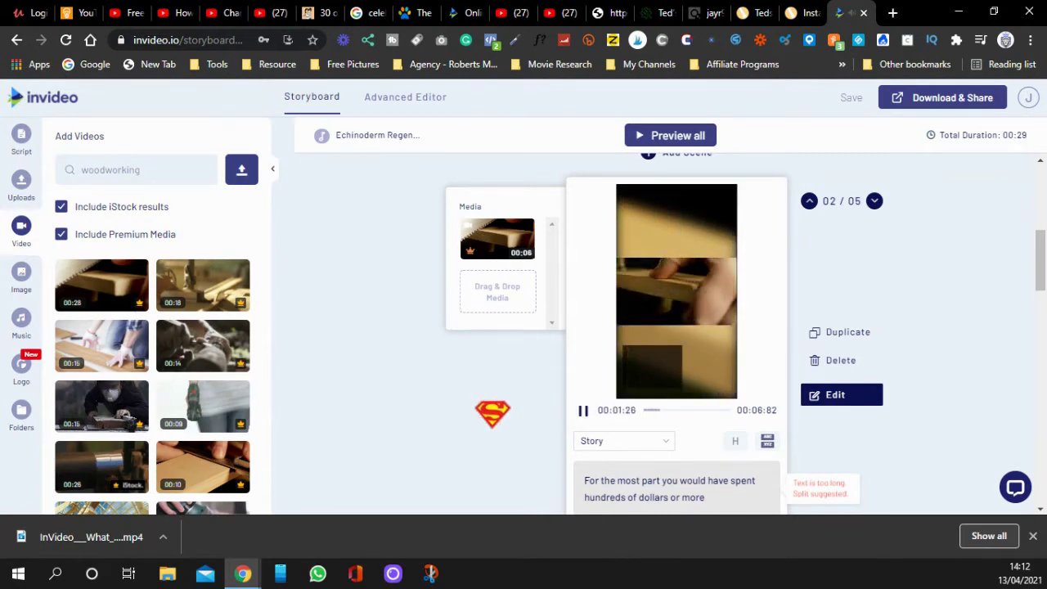
# Step: Replace scene 3's office photo with the hands-on-plank woodworking clip, trimmed to about 6.8 seconds
pyautogui.click(582, 410)
pyautogui.scroll(-4, 568, 379)
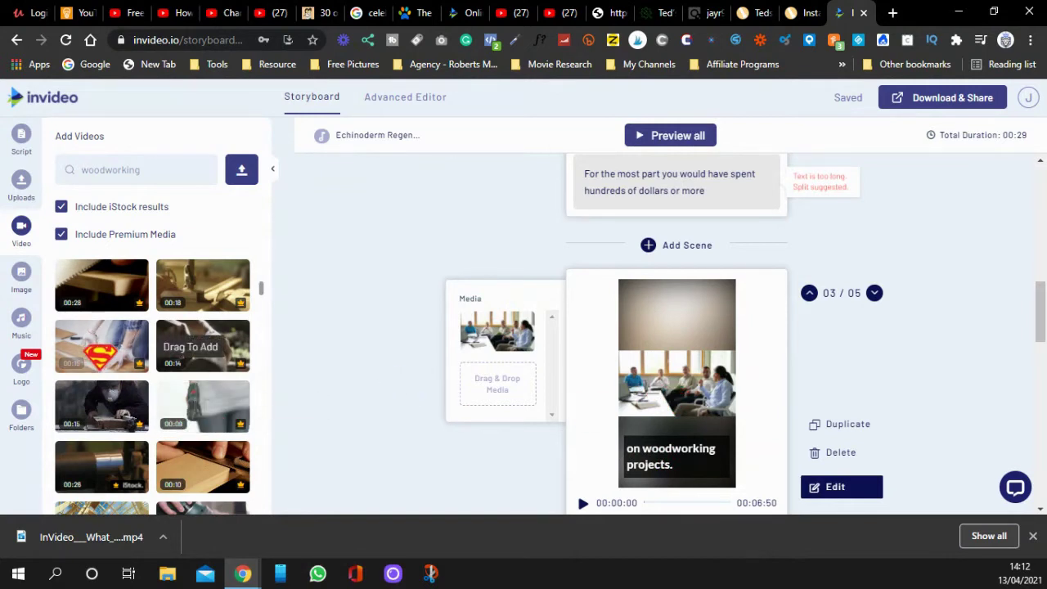
pyautogui.moveTo(102, 348); pyautogui.dragTo(500, 342)
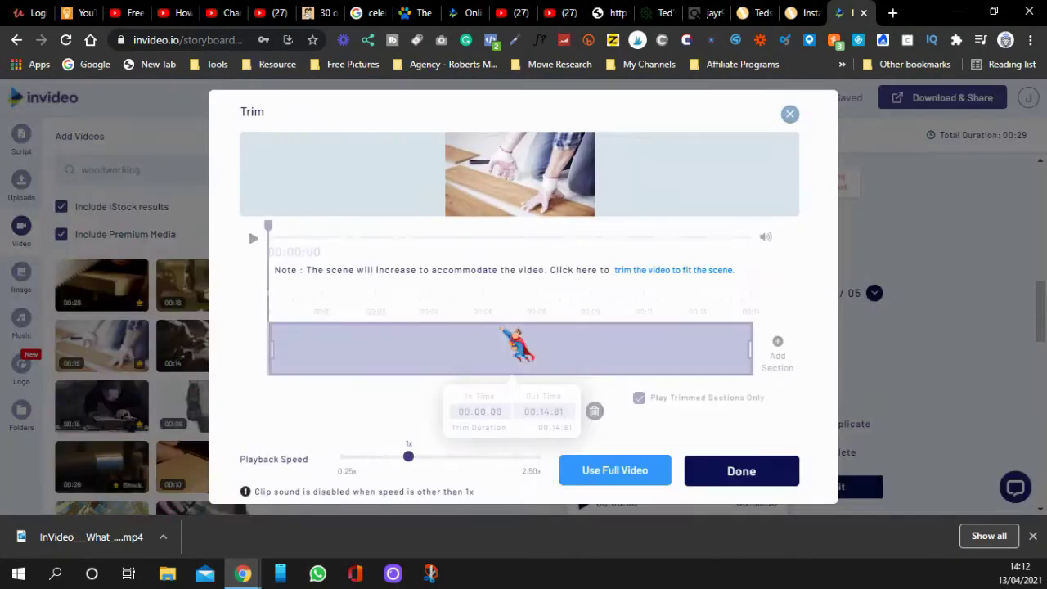
pyautogui.moveTo(750, 350); pyautogui.dragTo(489, 383)
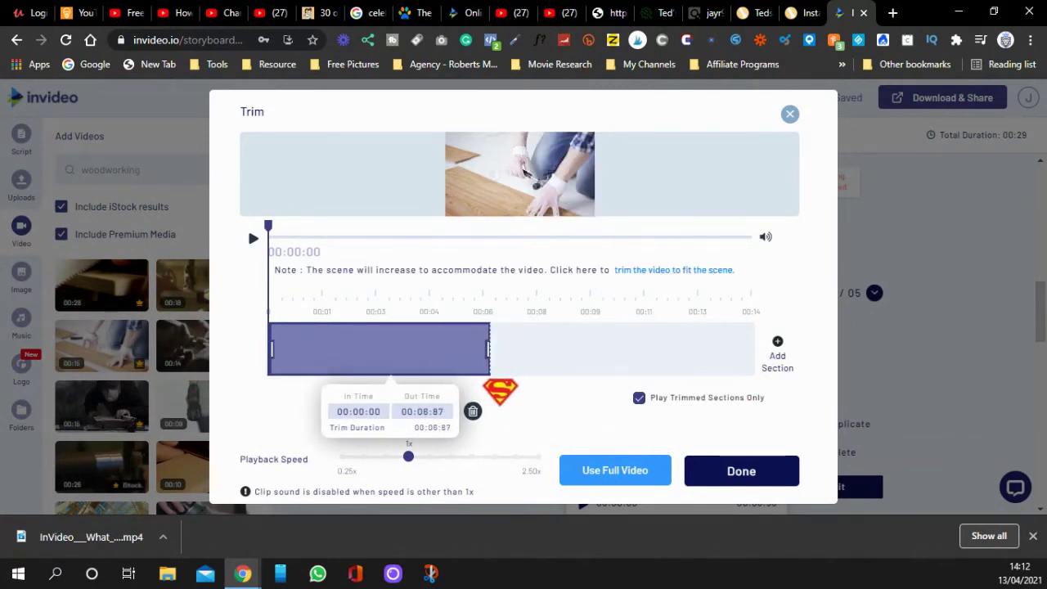
pyautogui.click(728, 474)
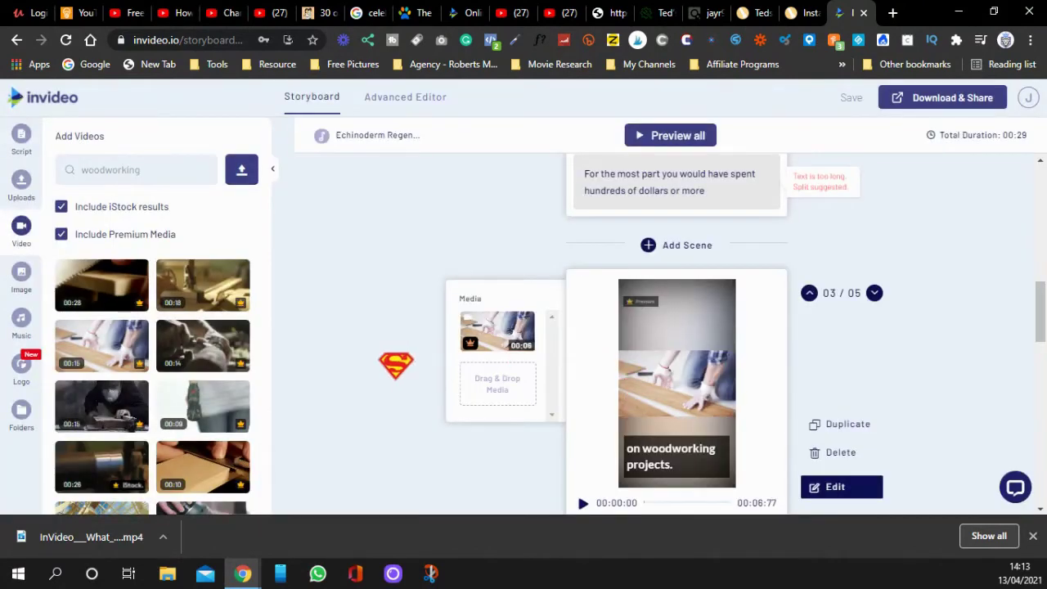
# Step: Put a woodworking stock clip into scene 4 and trim it to 00:04:76
pyautogui.scroll(-5, 395, 366)
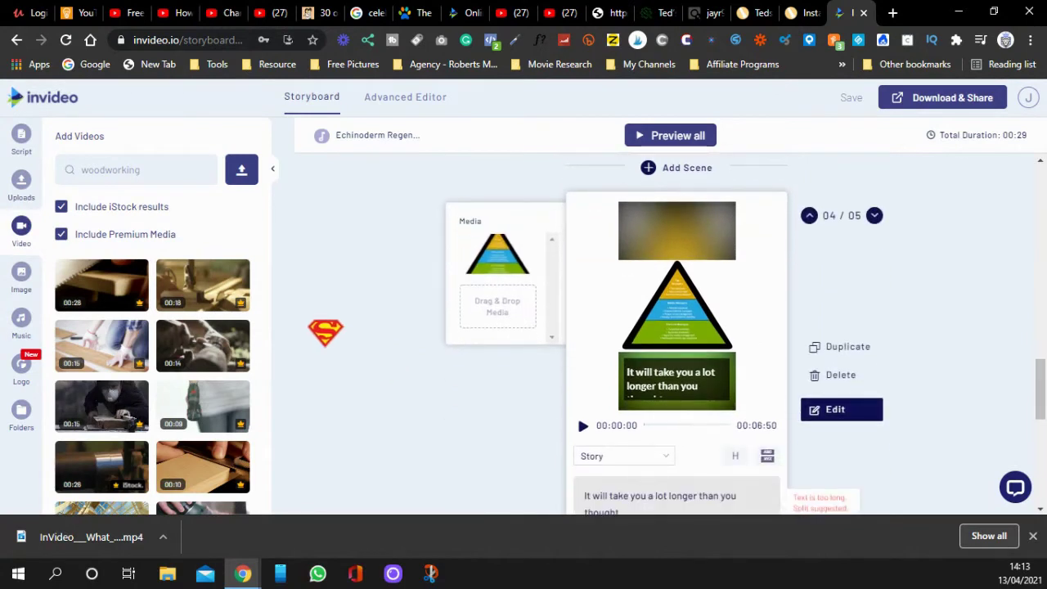
pyautogui.moveTo(200, 453); pyautogui.dragTo(491, 294)
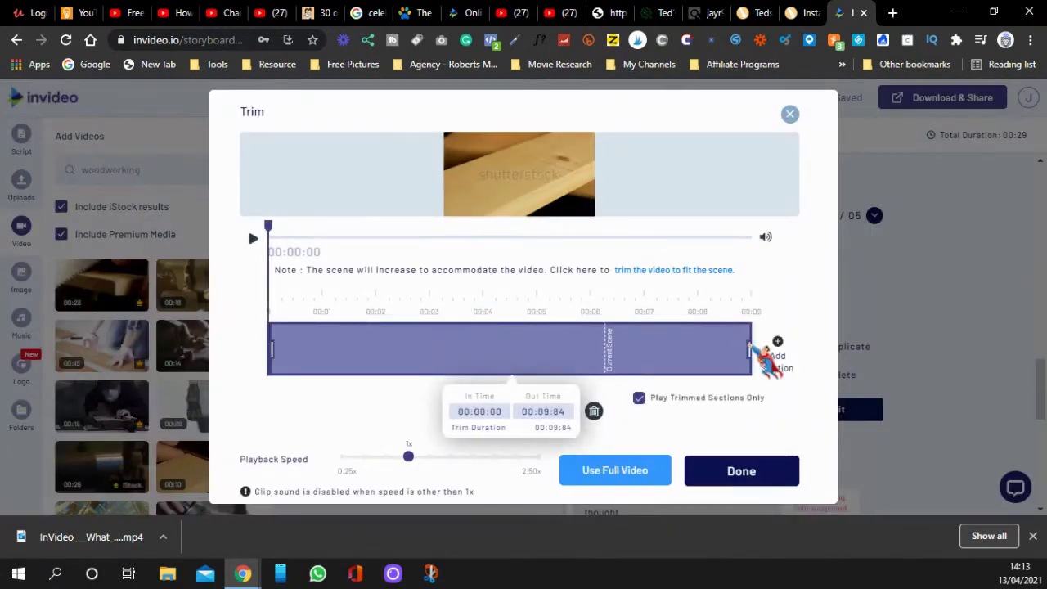
pyautogui.moveTo(750, 352); pyautogui.dragTo(504, 374)
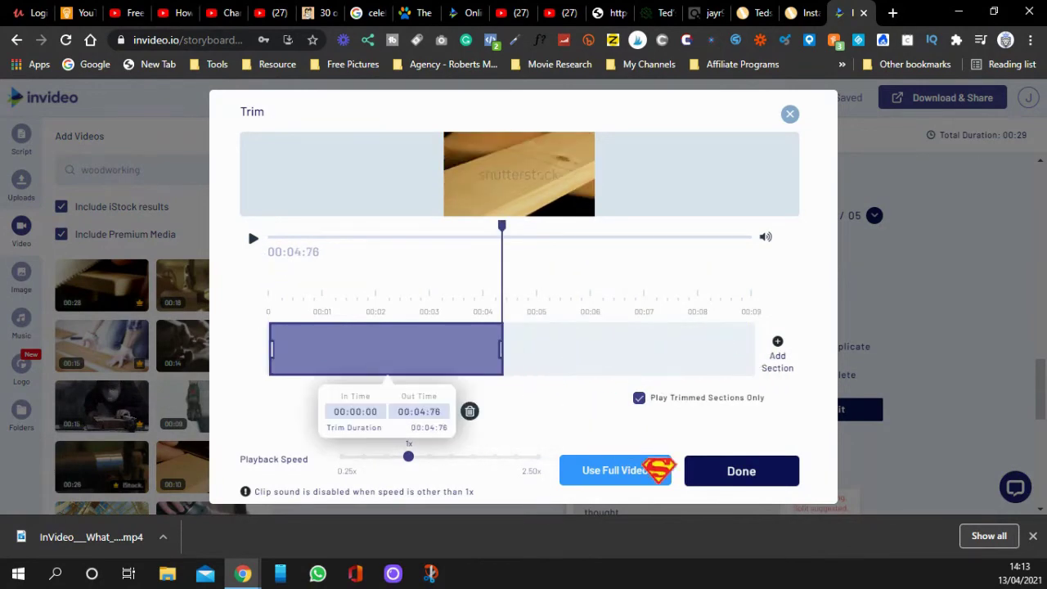
pyautogui.click(719, 478)
# Step: Put the table-saw clip into scene 5 and trim it to 00:06:74
pyautogui.scroll(-3, 486, 397)
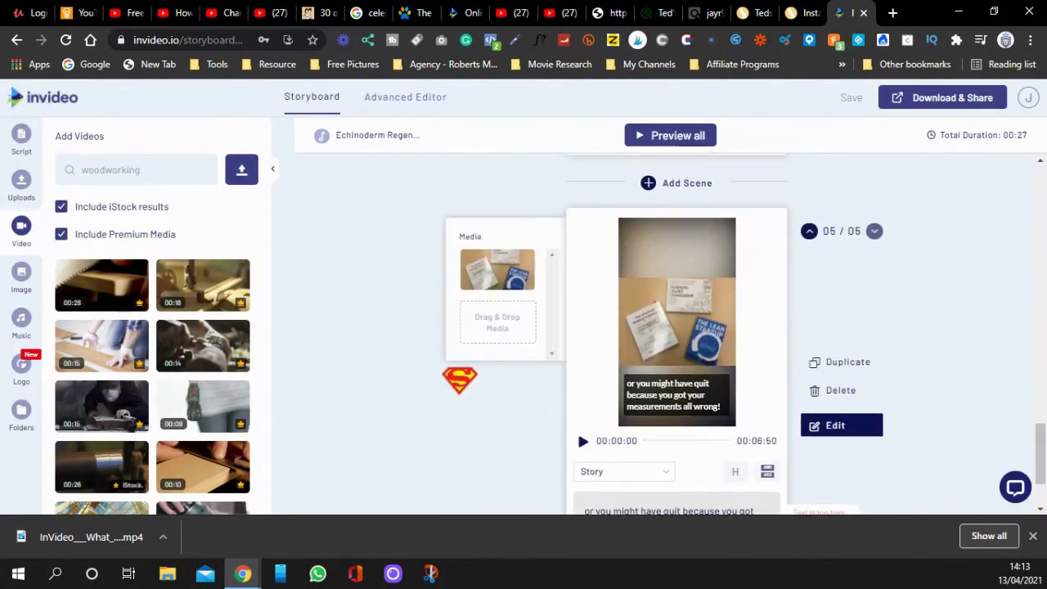
pyautogui.scroll(-5, 214, 366)
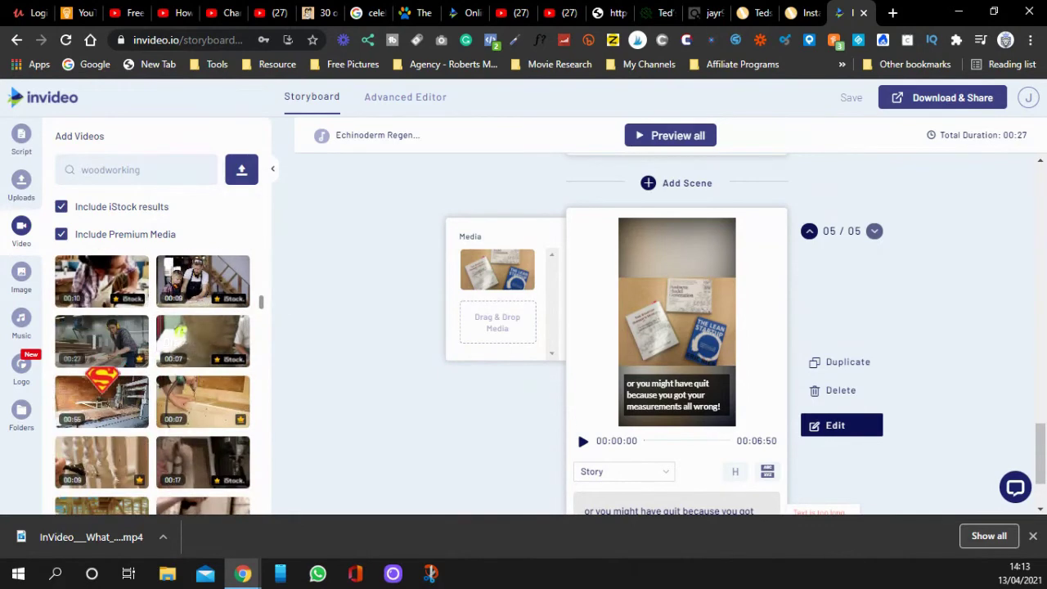
pyautogui.moveTo(100, 343); pyautogui.dragTo(497, 321)
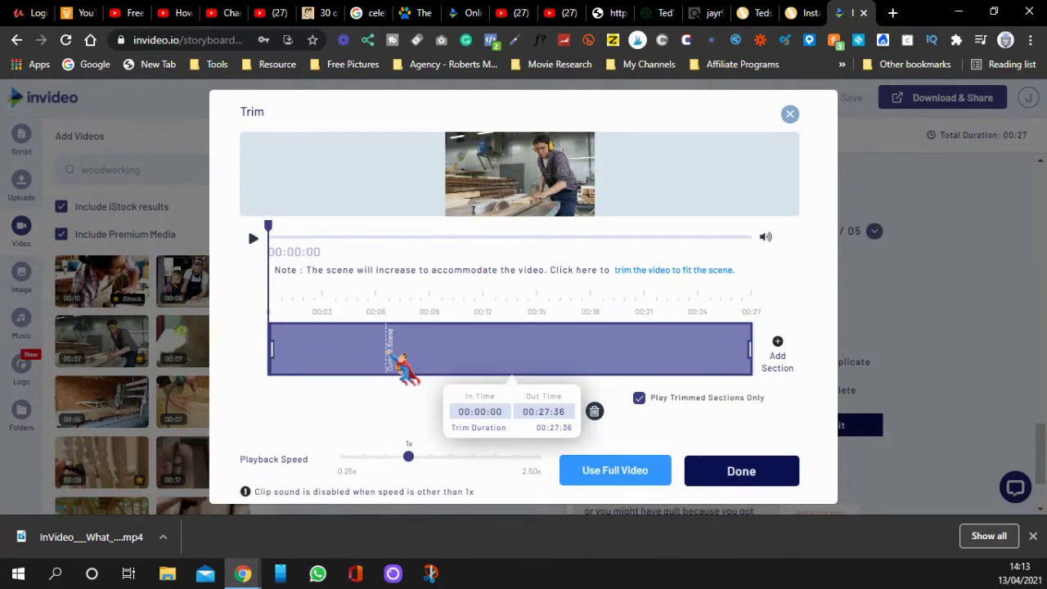
pyautogui.moveTo(749, 348); pyautogui.dragTo(389, 350)
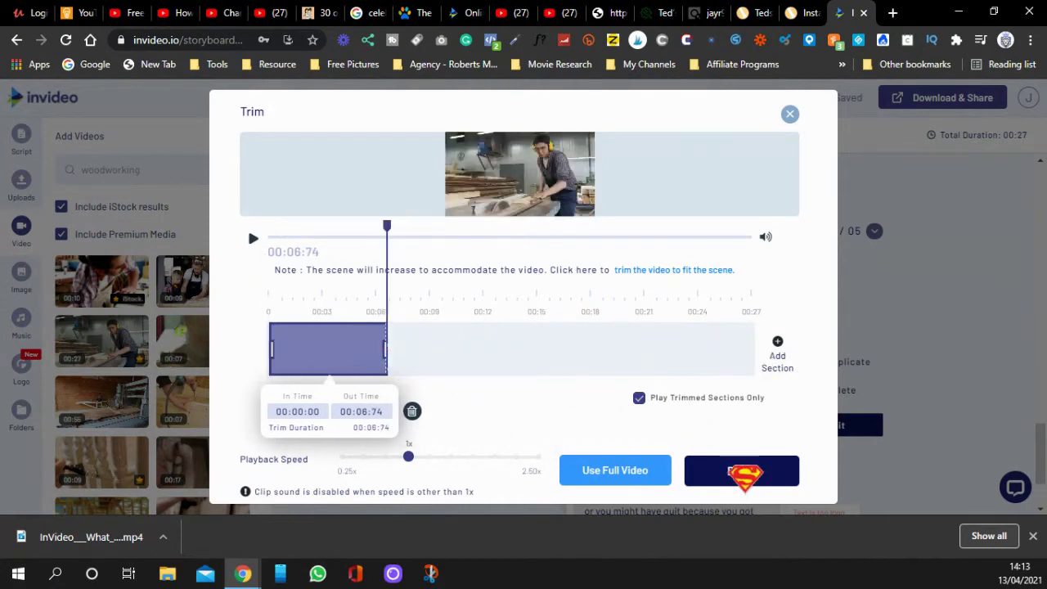
pyautogui.click(732, 468)
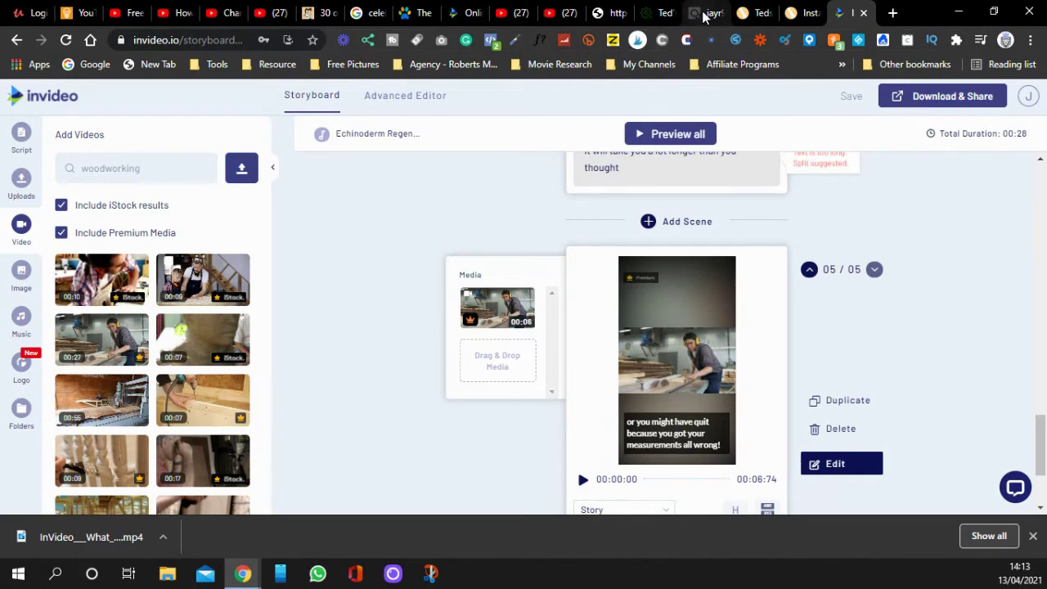
# Step: Go back to the woodworkingfun TikTok profile, scroll its video thumbnails, then switch to ClickBank
pyautogui.click(654, 12)
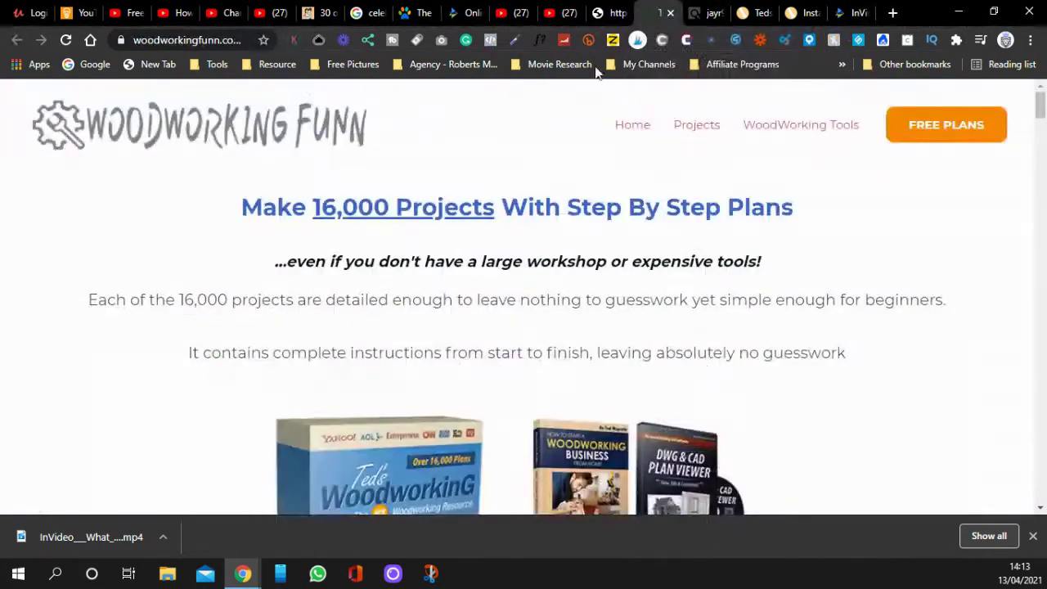
pyautogui.click(605, 13)
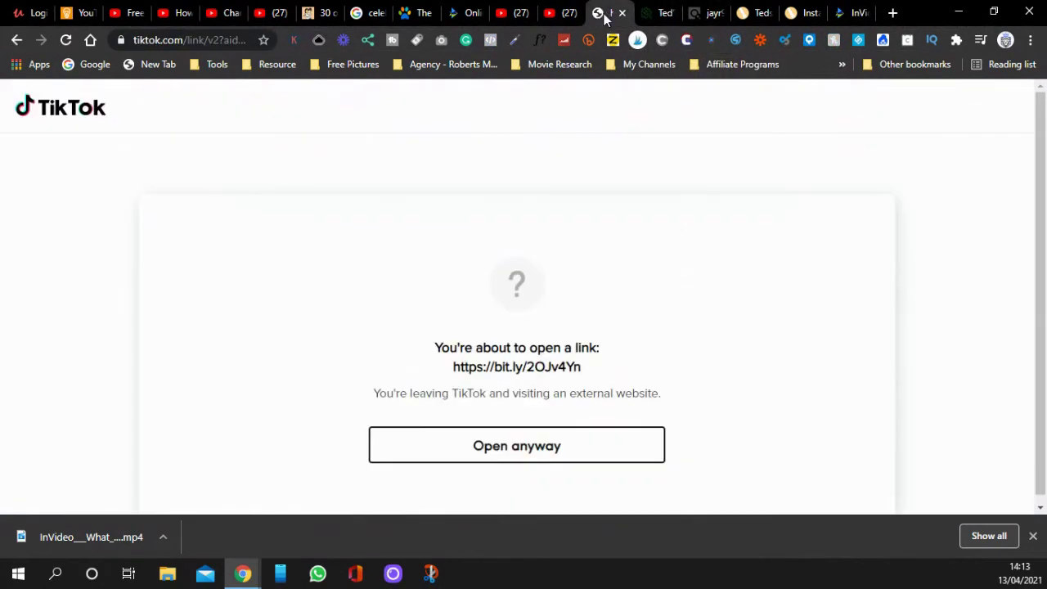
pyautogui.click(18, 45)
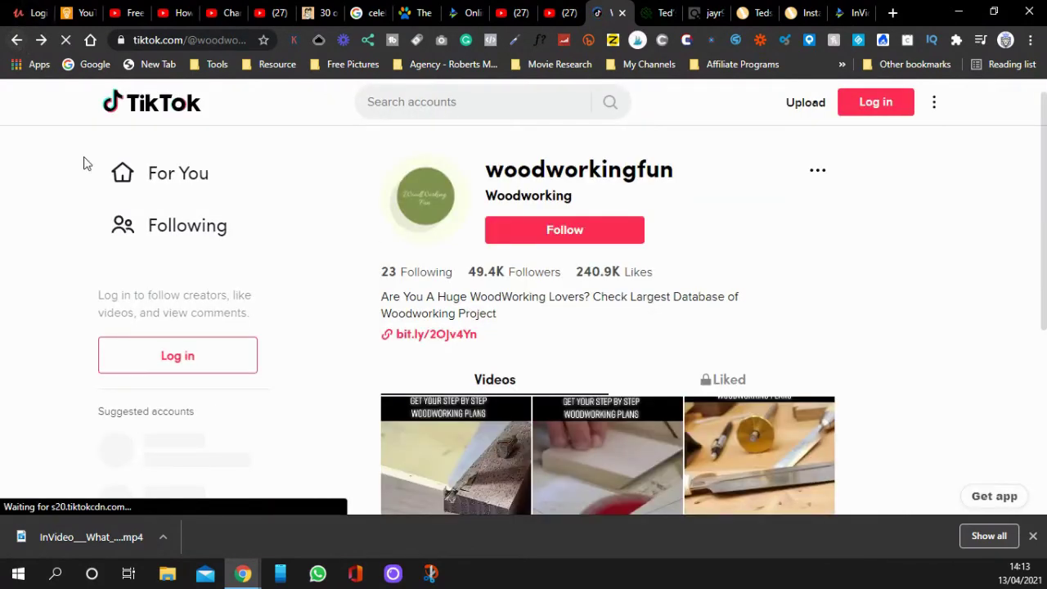
pyautogui.scroll(-4, 343, 303)
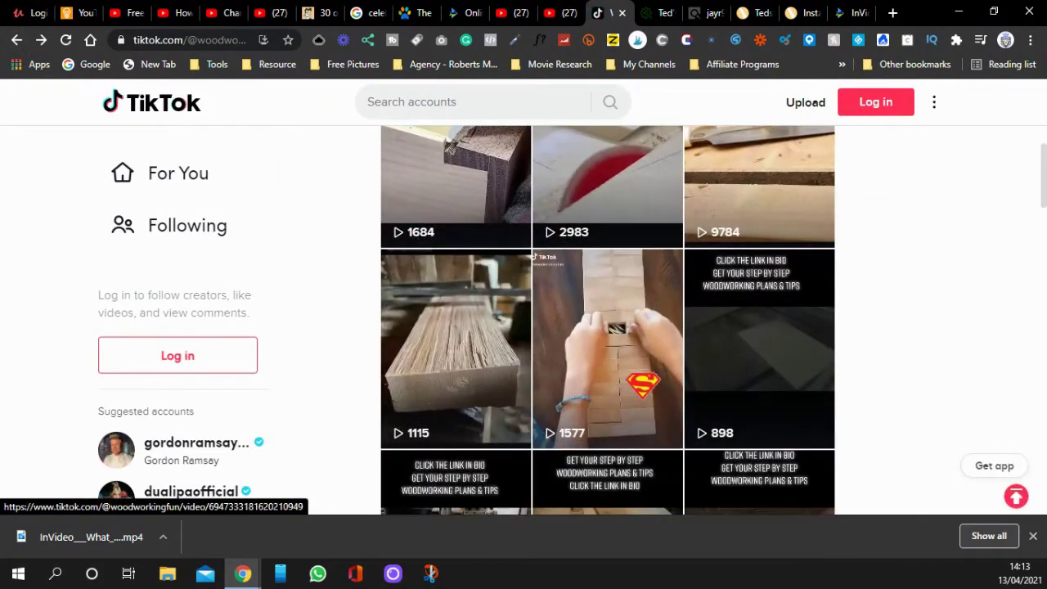
pyautogui.scroll(-4, 608, 321)
pyautogui.scroll(-2, 608, 321)
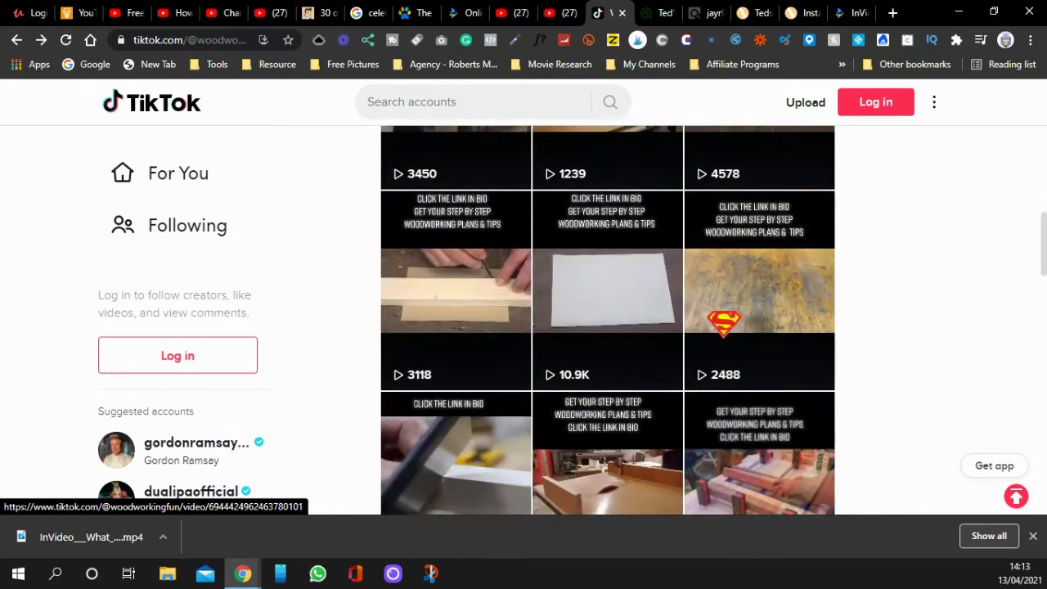
pyautogui.scroll(-5, 608, 320)
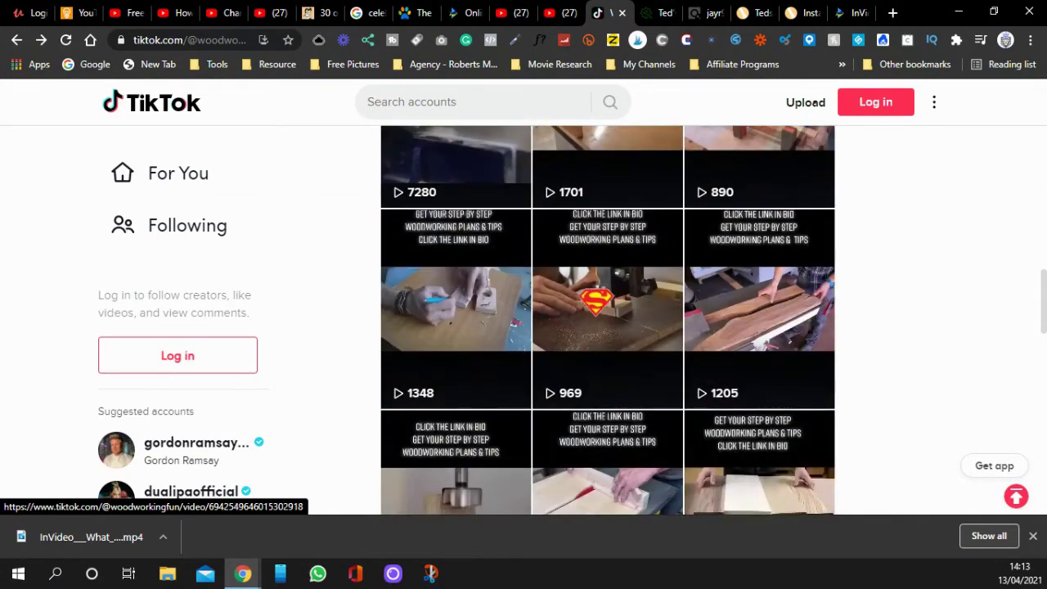
pyautogui.scroll(-4, 608, 321)
pyautogui.click(703, 13)
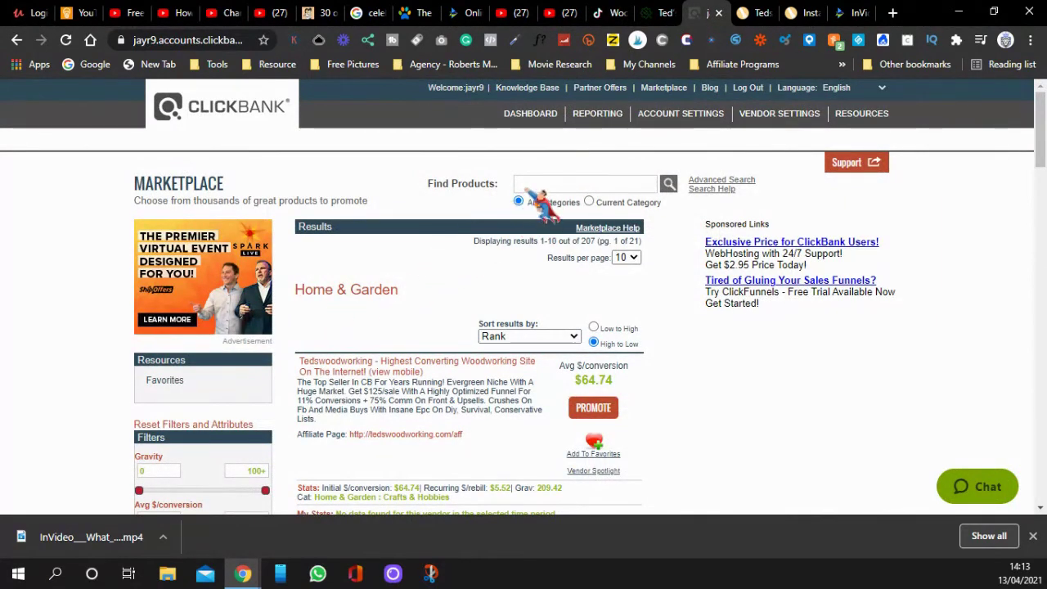
# Step: Search the ClickBank marketplace for 'flat belly' products
pyautogui.click(528, 185)
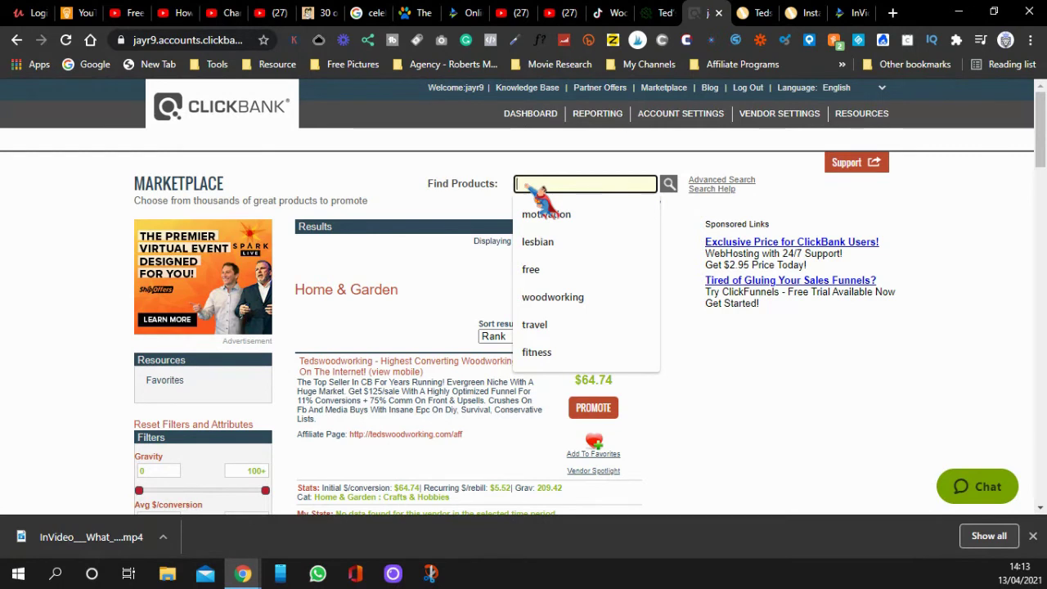
pyautogui.write('flat belly')
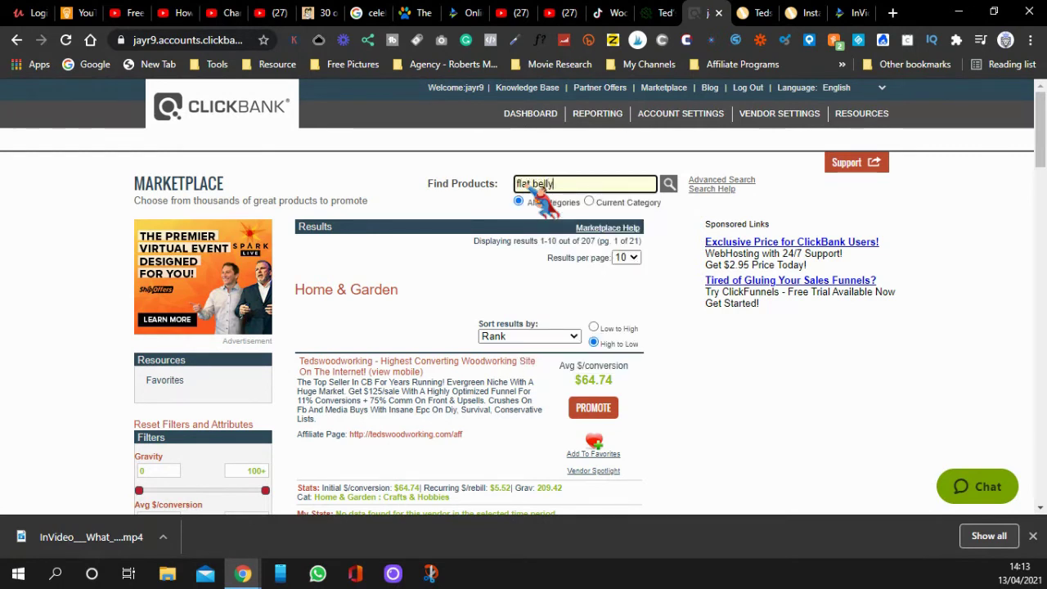
pyautogui.press('Return')
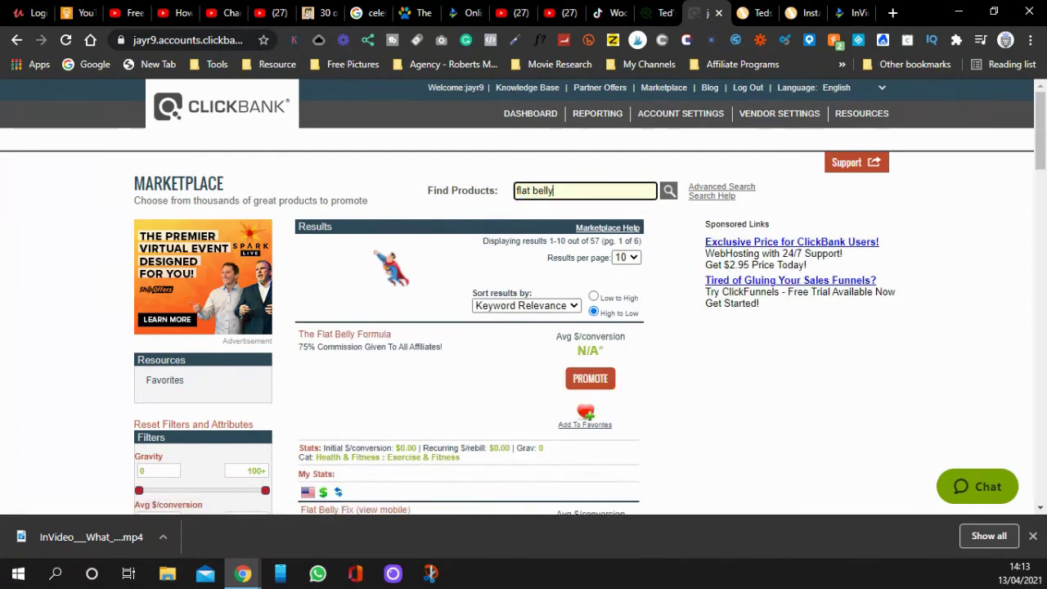
# Step: Browse the Health & Fitness results and open the Okinawa Flat Belly Tonic sales page
pyautogui.scroll(-2, 524, 327)
pyautogui.scroll(-2, 391, 262)
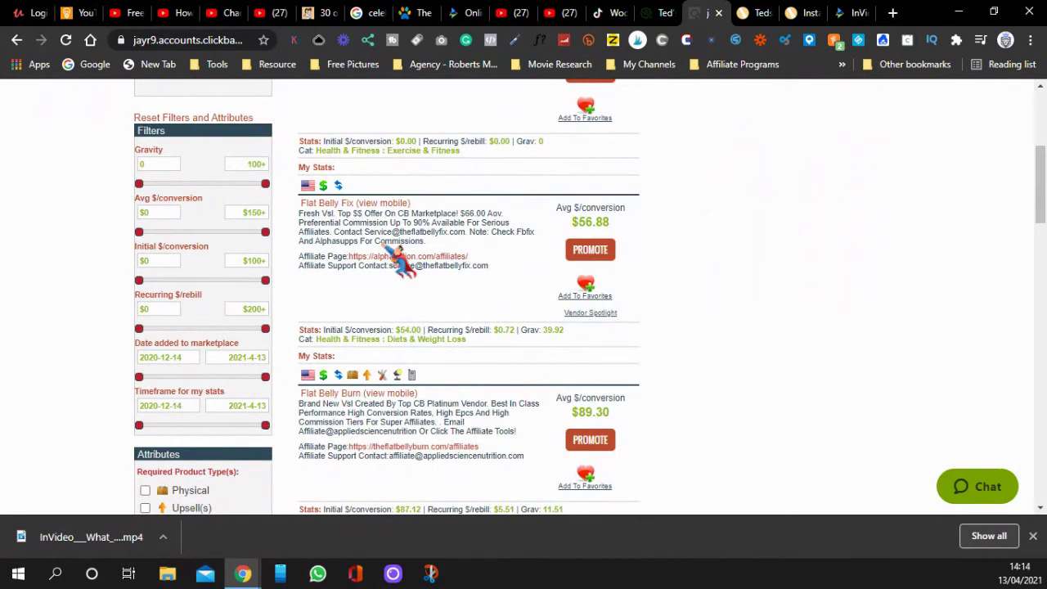
pyautogui.scroll(-2, 400, 260)
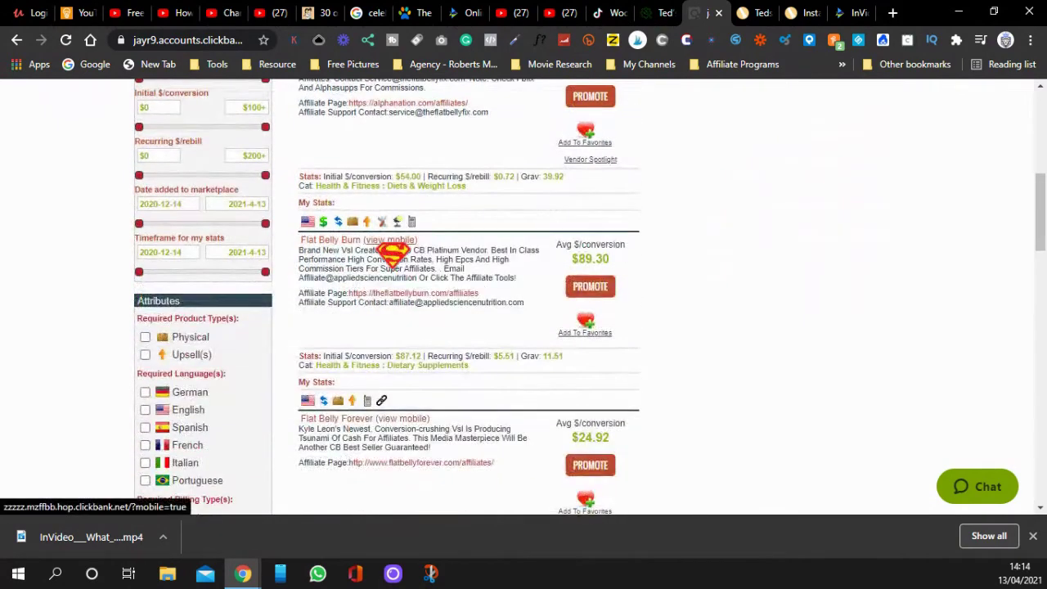
pyautogui.scroll(6, 397, 257)
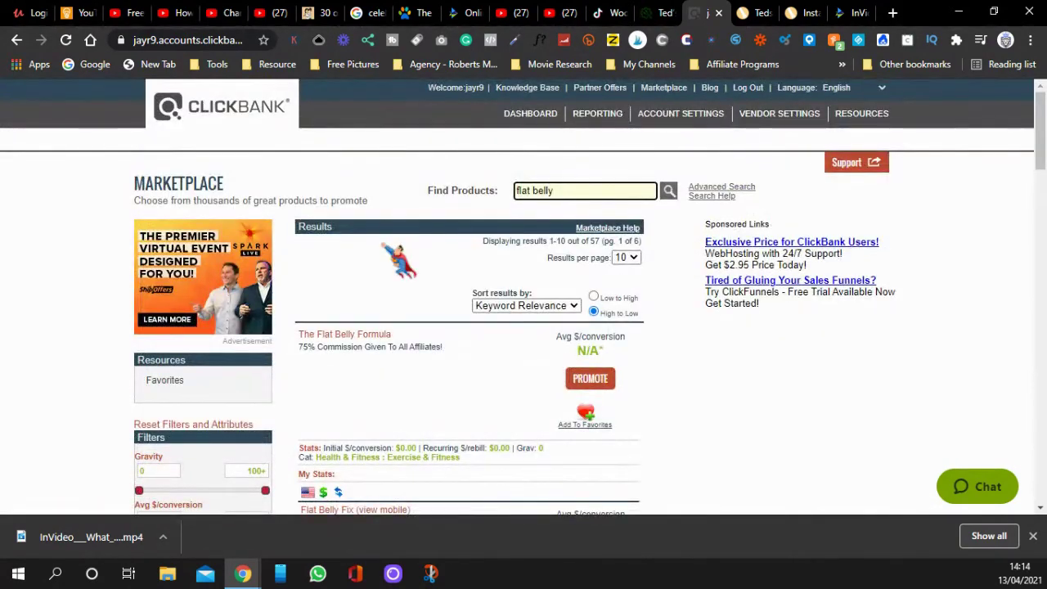
pyautogui.scroll(-12, 140, 295)
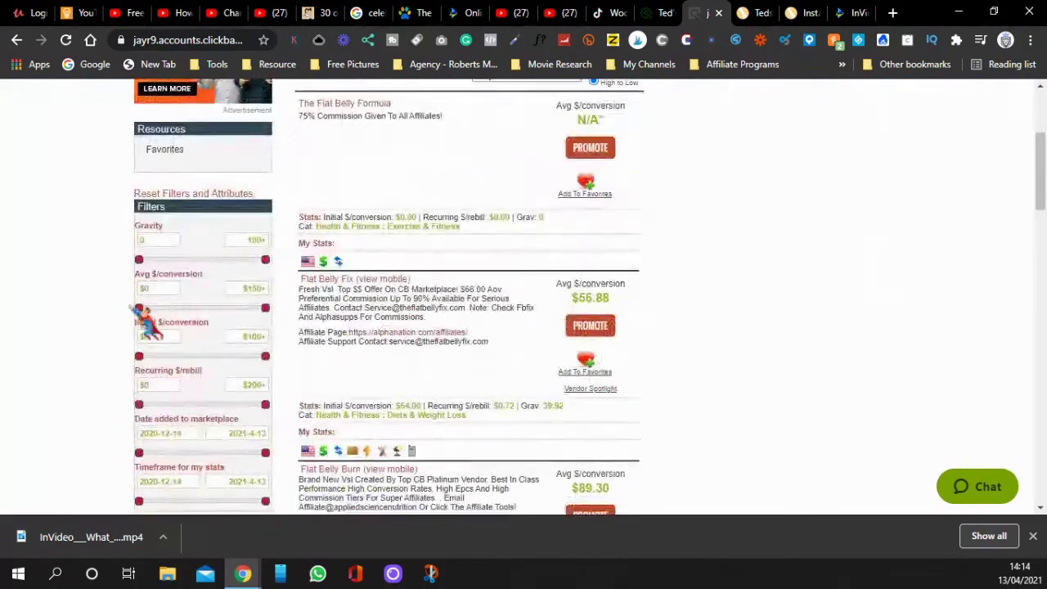
pyautogui.scroll(3, 131, 316)
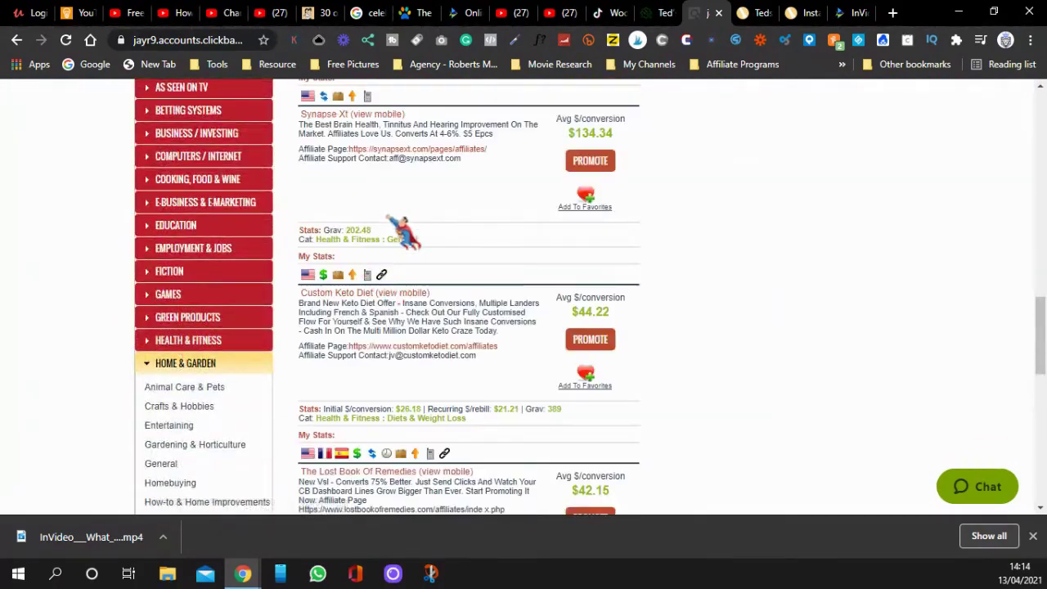
pyautogui.scroll(15, 398, 238)
pyautogui.scroll(-2, 401, 229)
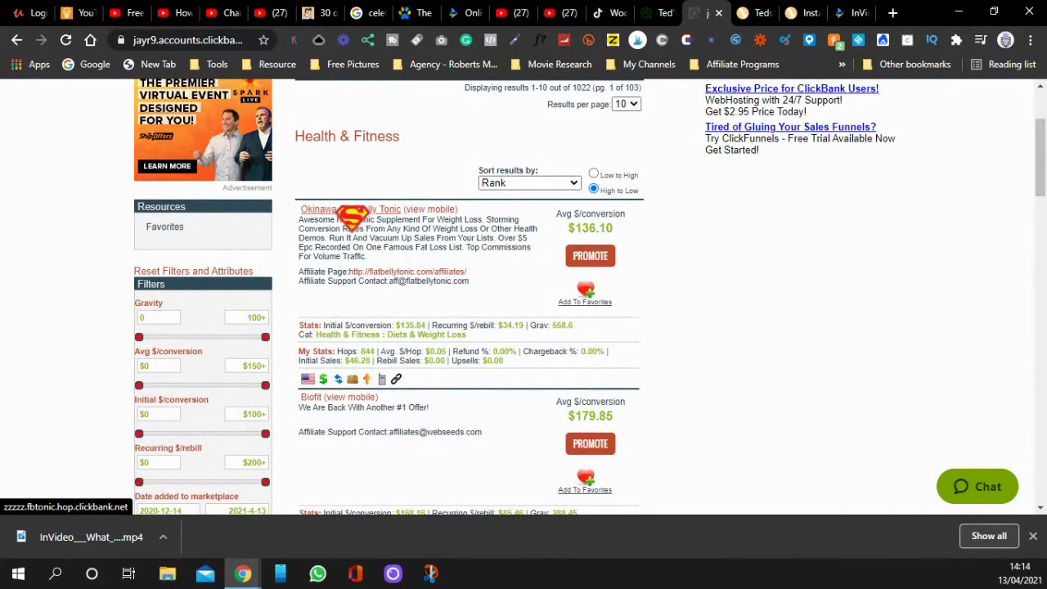
pyautogui.click(347, 218)
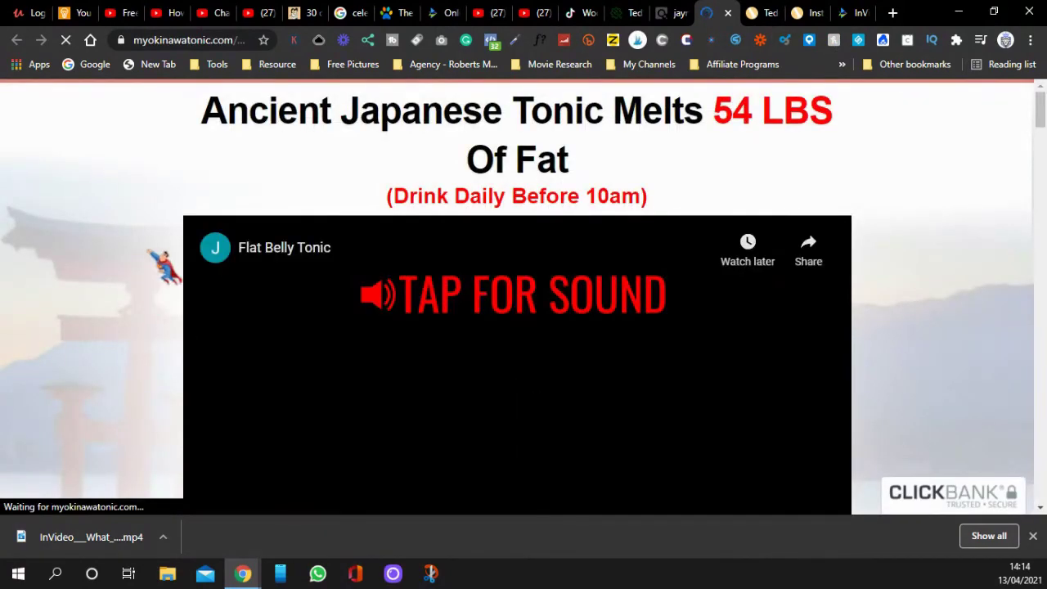
# Step: Look over the $69, $59 and $49 per-bottle offers, then switch to the TikTok tab
pyautogui.scroll(-9, 163, 266)
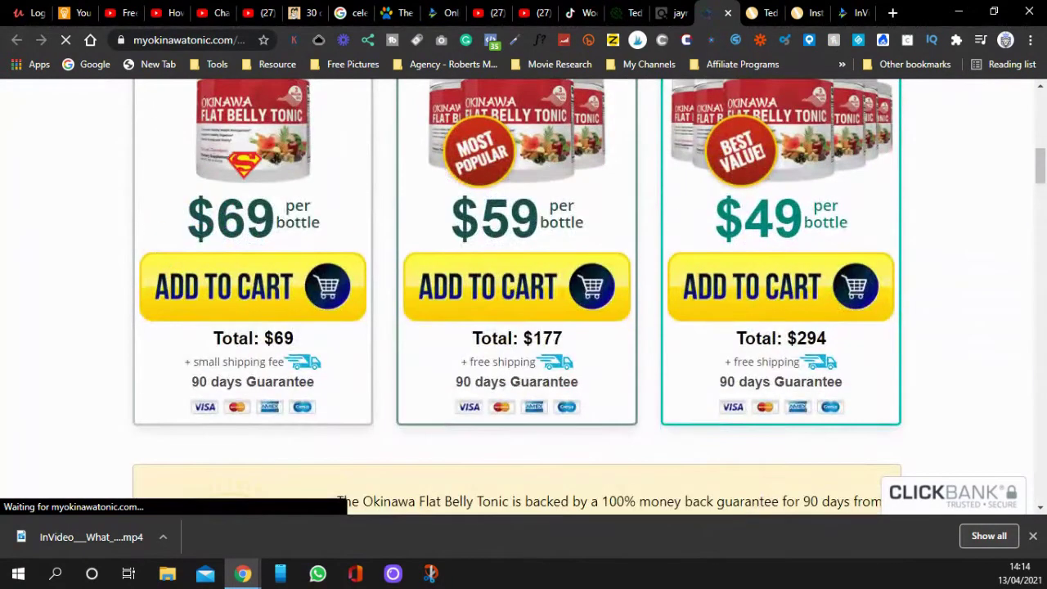
pyautogui.scroll(2, 404, 84)
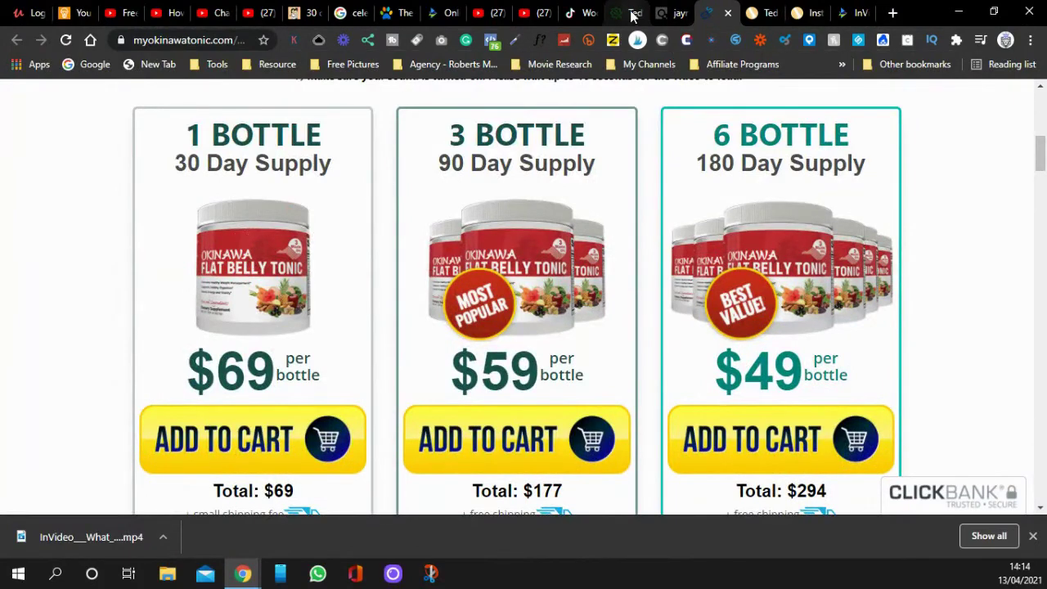
pyautogui.click(632, 15)
# Step: Search TikTok accounts for 'flat belly' from the woodworkingfun profile page
pyautogui.click(580, 13)
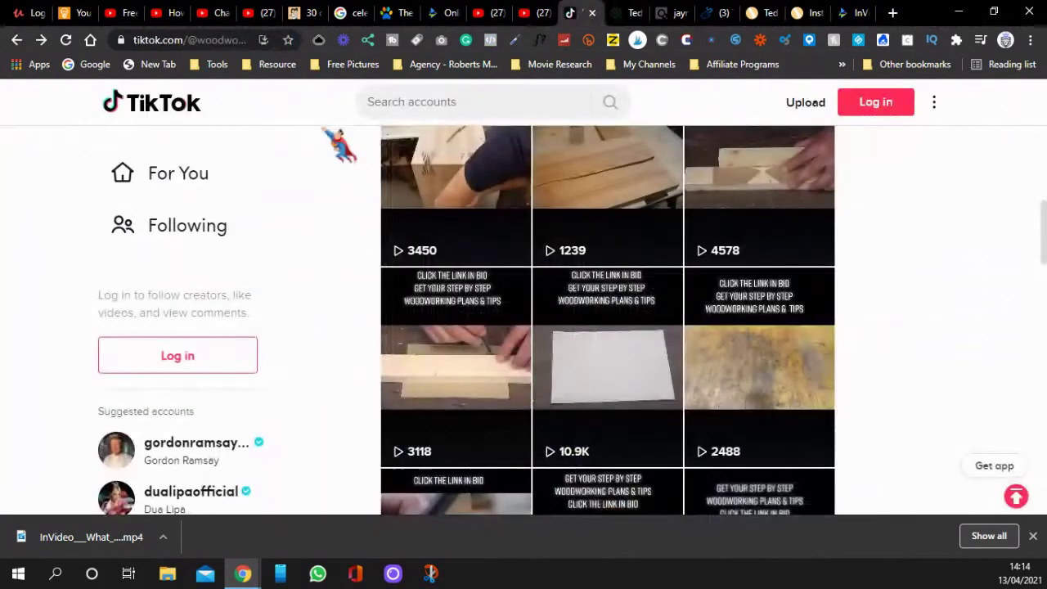
pyautogui.scroll(2, 376, 122)
pyautogui.click(401, 112)
pyautogui.write('t')
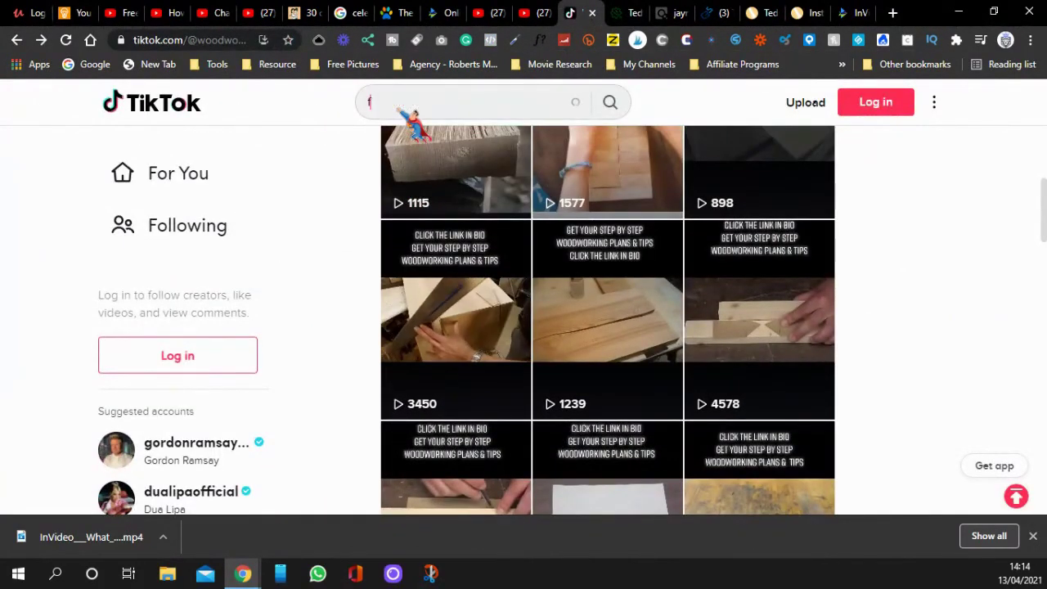
pyautogui.write('lat be')
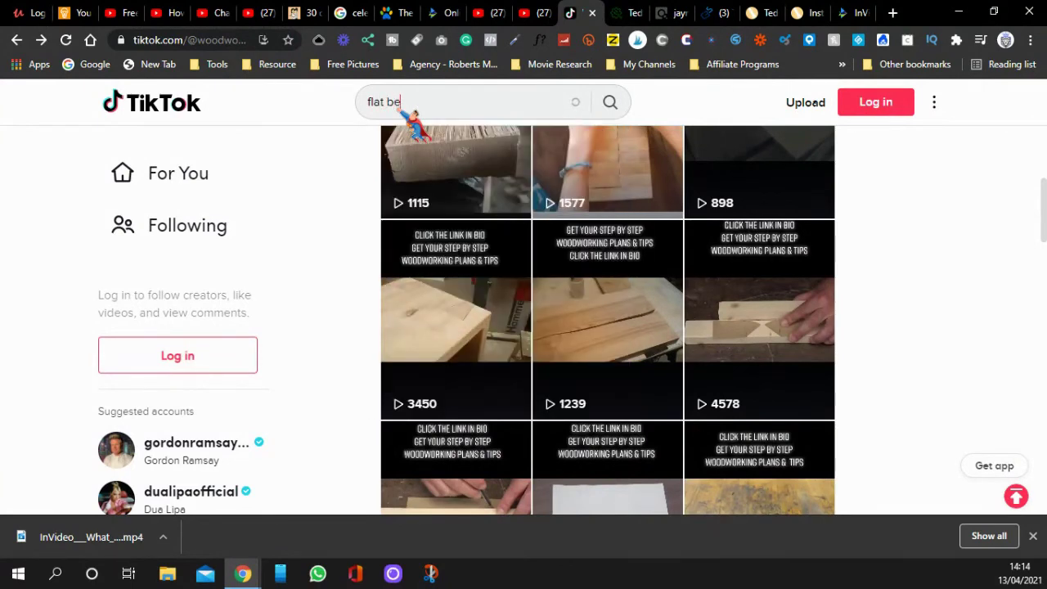
pyautogui.write('lly')
pyautogui.press('Return')
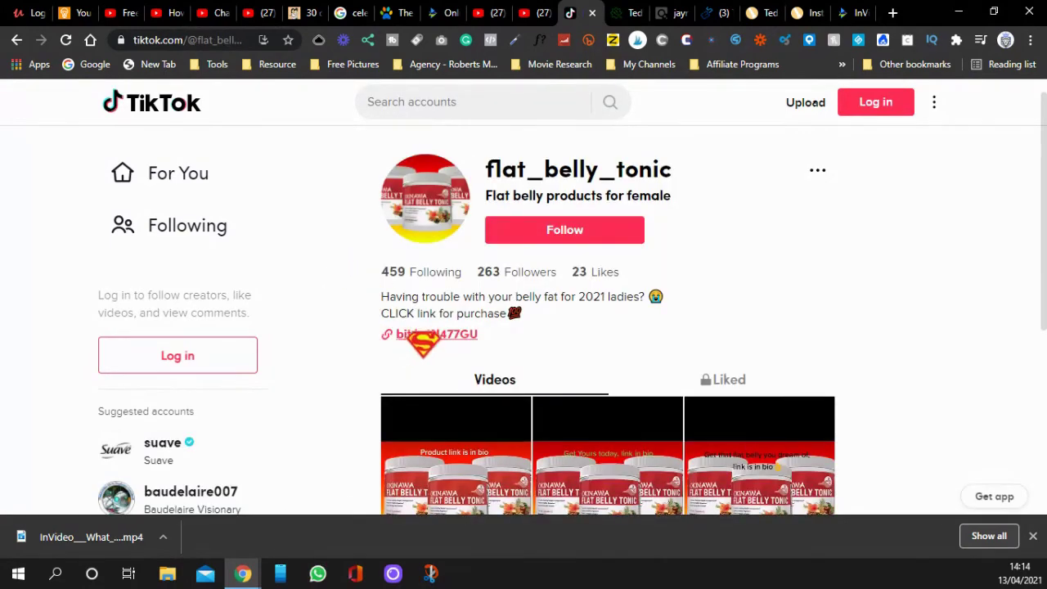
# Step: Scroll the flat_belly_tonic profile's videos and follow its bit.ly bio link
pyautogui.scroll(-3, 316, 333)
pyautogui.scroll(-1, 451, 351)
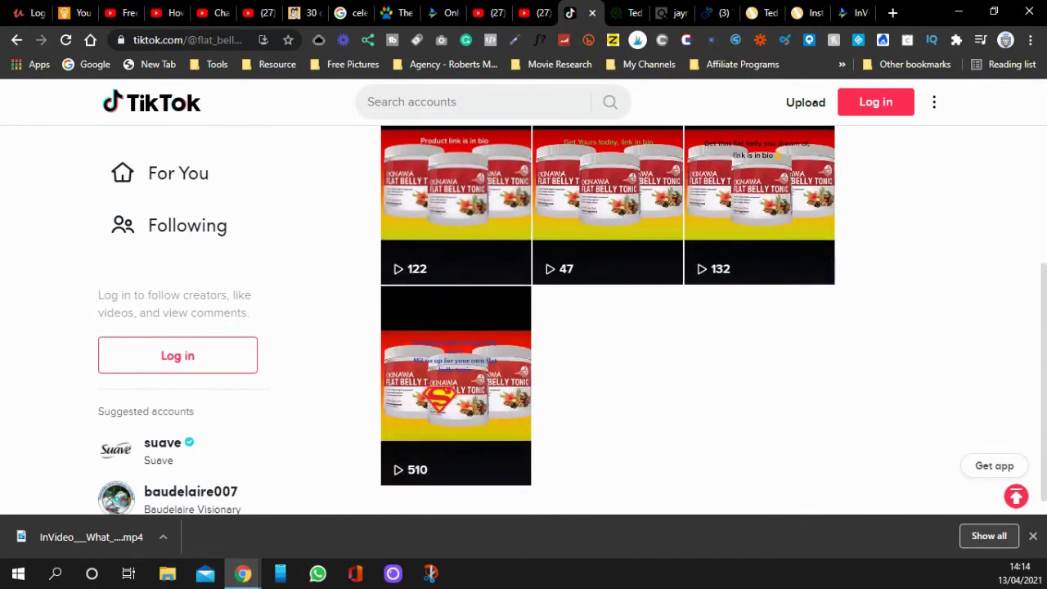
pyautogui.scroll(3, 556, 270)
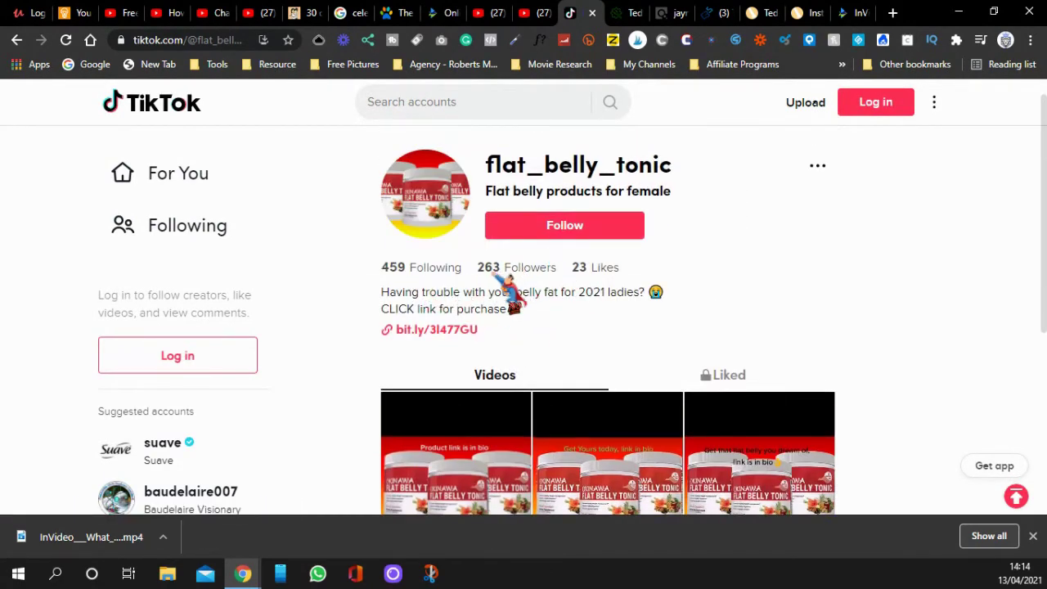
pyautogui.scroll(-1, 500, 282)
pyautogui.click(425, 253)
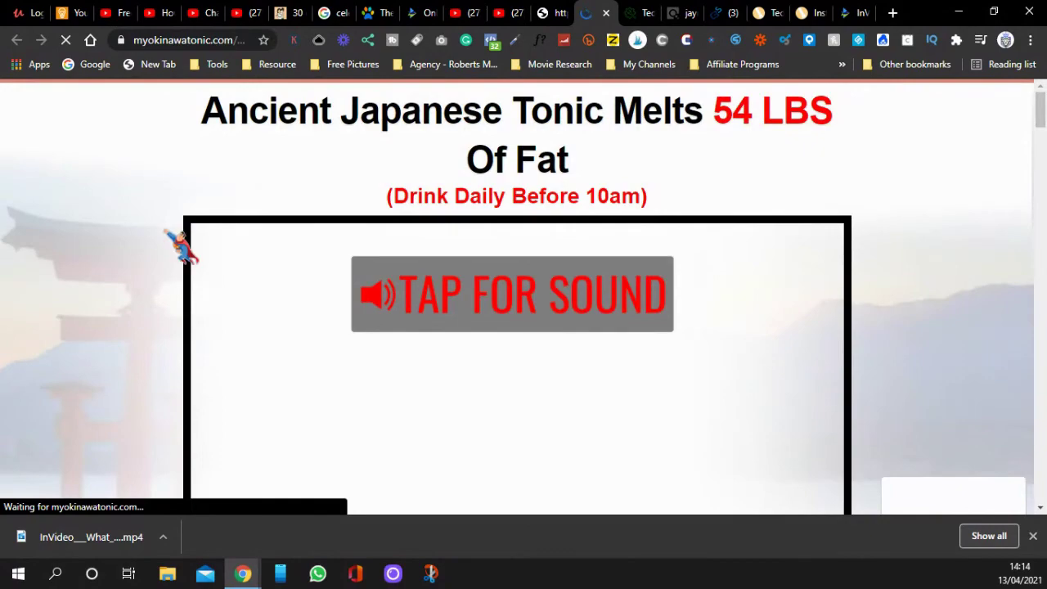
# Step: Scroll between the sales video and the Add to Cart pricing boxes to compare bottle prices
pyautogui.scroll(-2, 170, 248)
pyautogui.scroll(-5, 163, 245)
pyautogui.scroll(5, 249, 320)
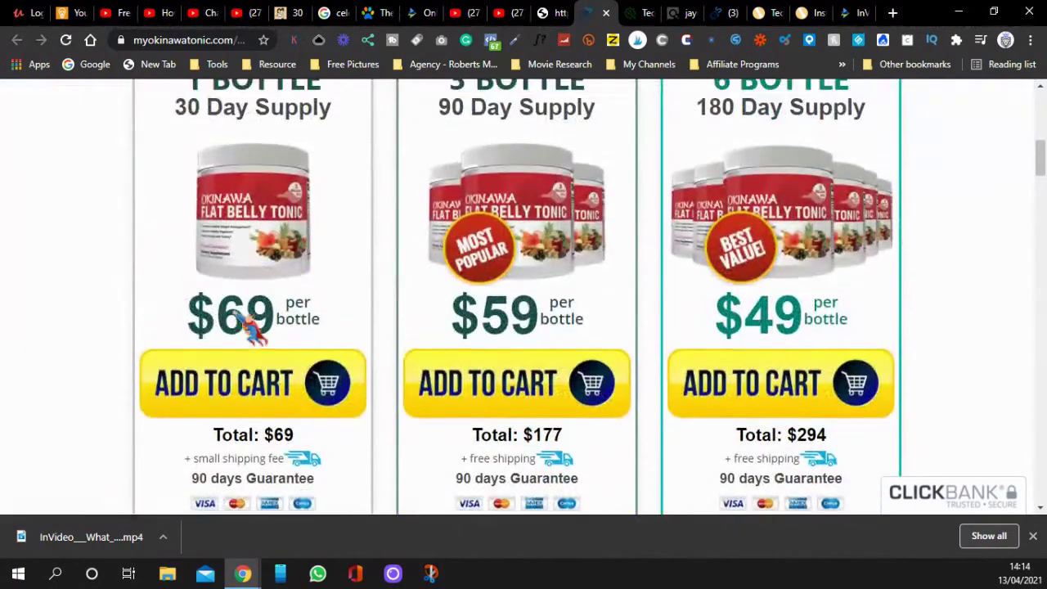
pyautogui.scroll(3, 244, 325)
pyautogui.scroll(-9, 164, 324)
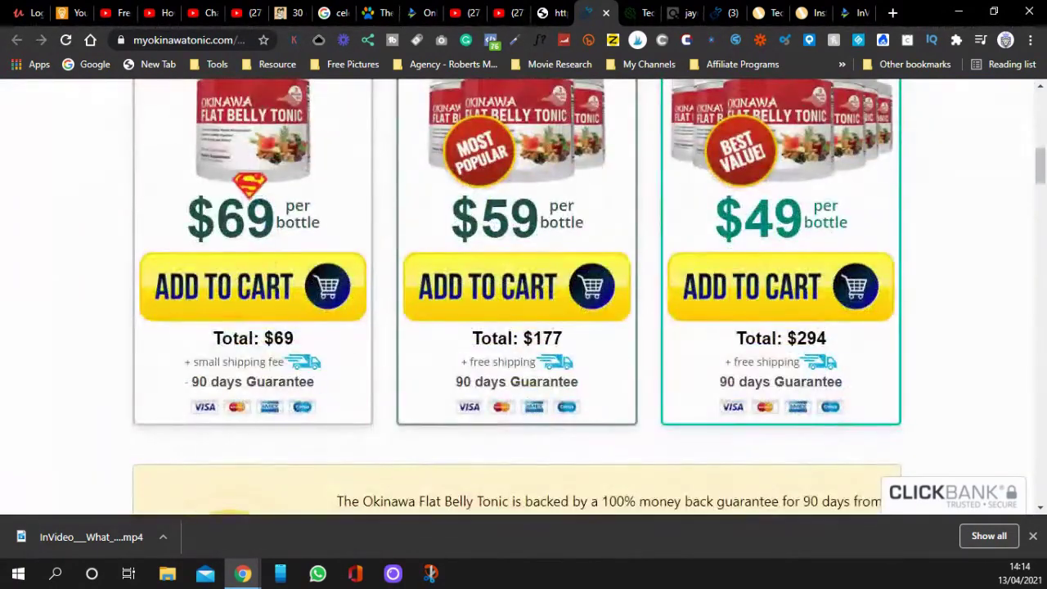
pyautogui.scroll(5, 409, 276)
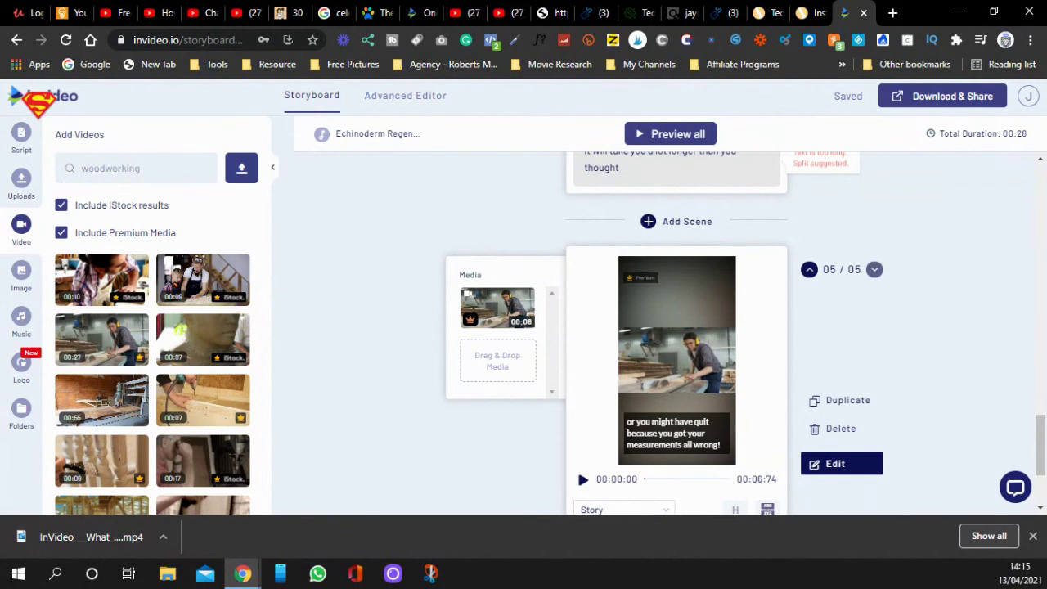
# Step: Switch back to ClickBank's Health & Fitness results with Okinawa Flat Belly Tonic ranked first
pyautogui.click(673, 13)
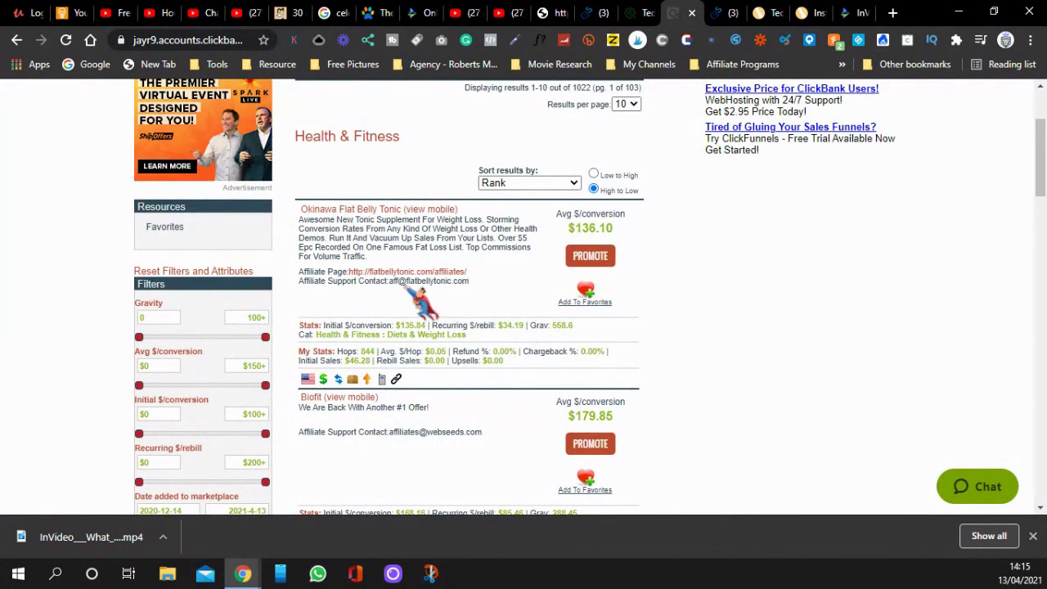